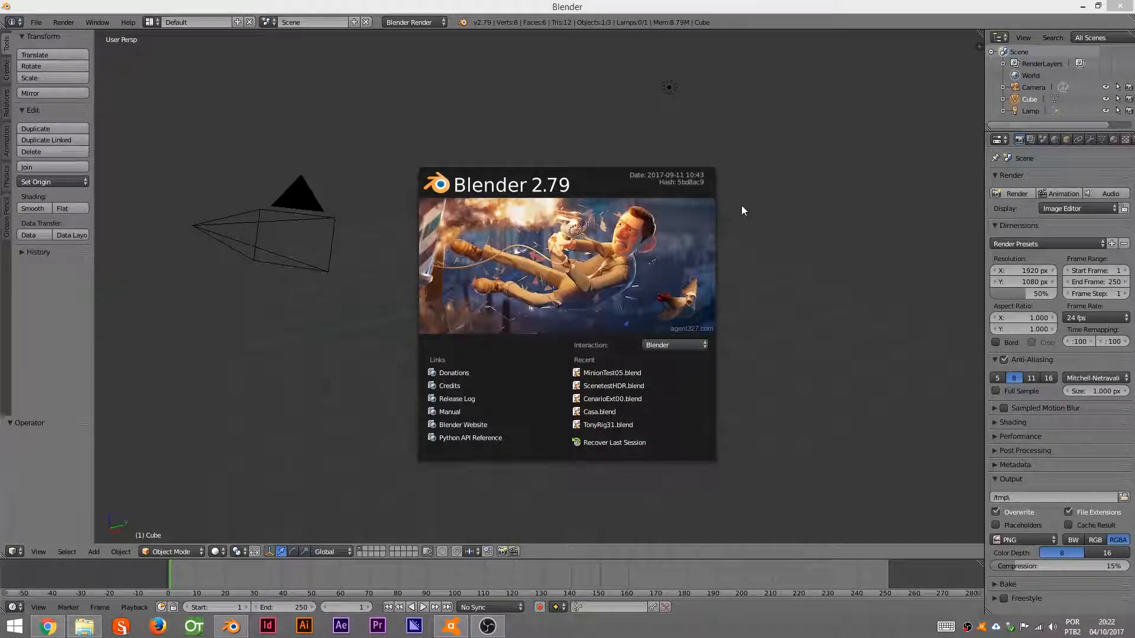
Step: Dismiss the splash screen, widen the properties editor and enlarge its contents for easier reading
{"action": "left_click", "coordinate": [763, 252]}
{"action": "middle_click_drag", "start_coordinate": [785, 250], "coordinate": [604, 308]}
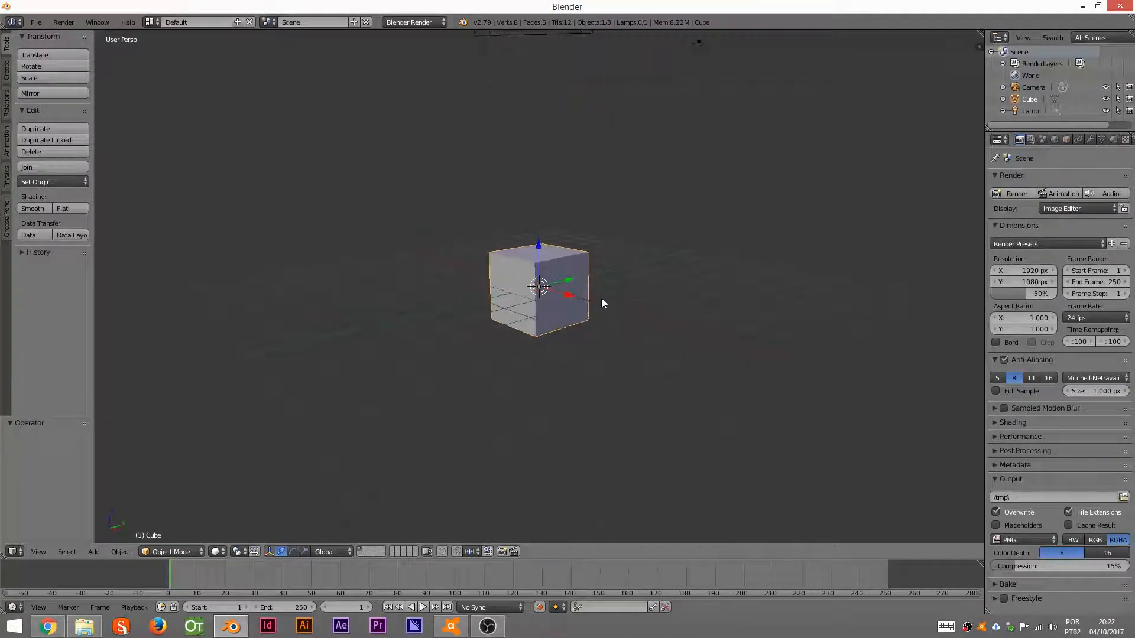
{"action": "scroll", "coordinate": [602, 298], "scroll_direction": "up", "scroll_amount": 4}
{"action": "scroll", "coordinate": [632, 233], "scroll_direction": "down", "scroll_amount": 4}
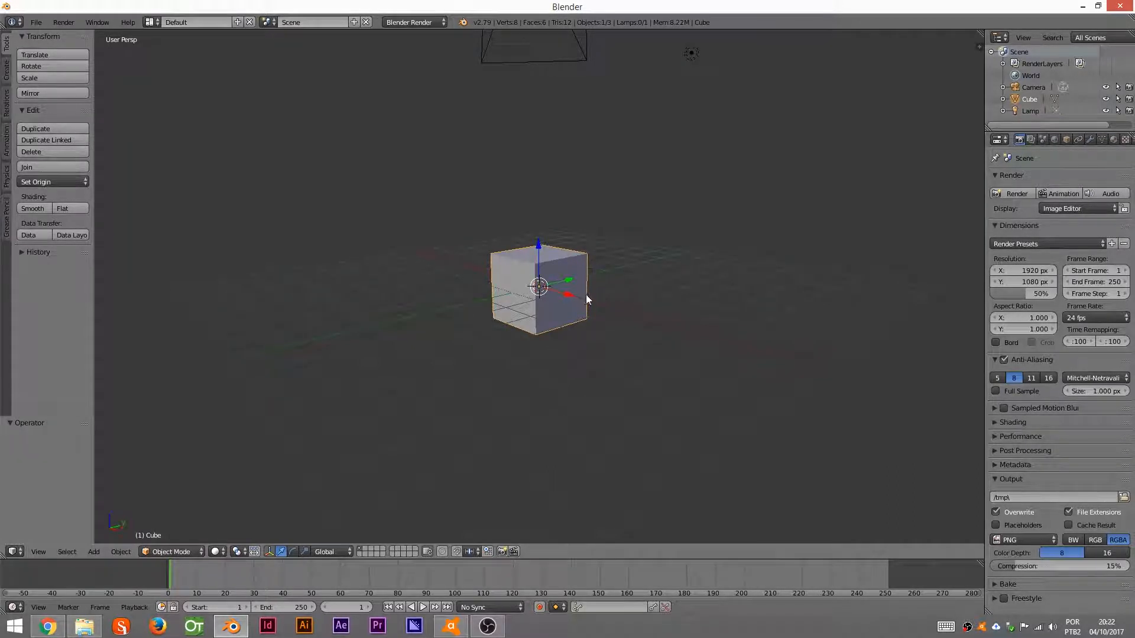
{"action": "middle_click_drag", "start_coordinate": [597, 324], "coordinate": [619, 286]}
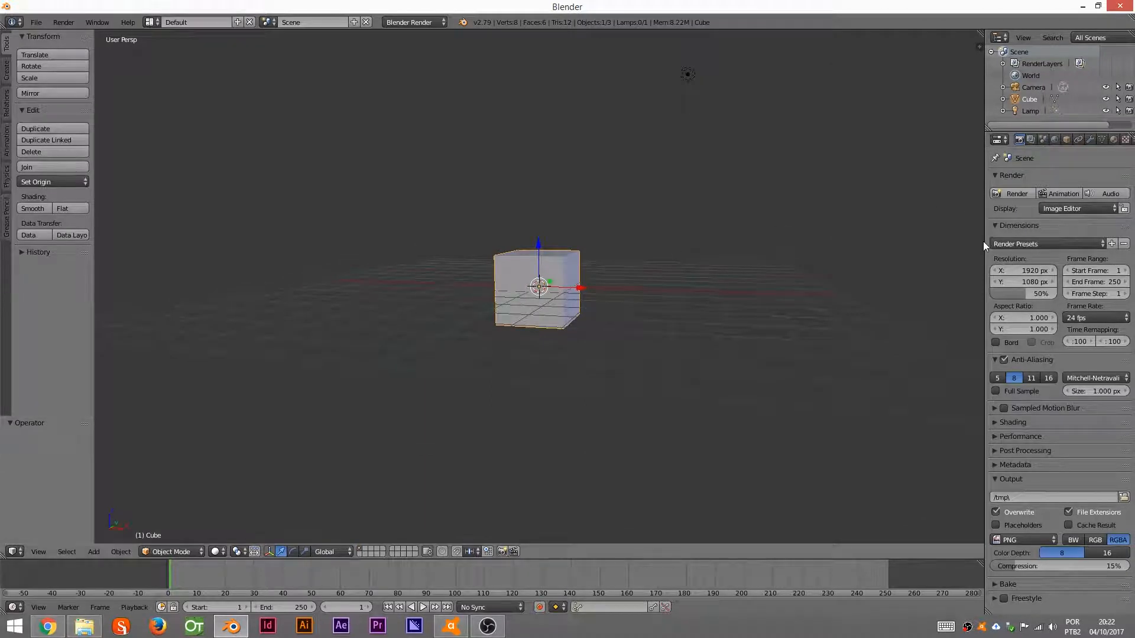
{"action": "left_click_drag", "start_coordinate": [981, 245], "coordinate": [905, 245]}
{"action": "key", "text": "KP_Add"}
{"action": "key", "text": "KP_Add"}
{"action": "key", "text": "KP_Add"}
{"action": "key", "text": "KP_Add"}
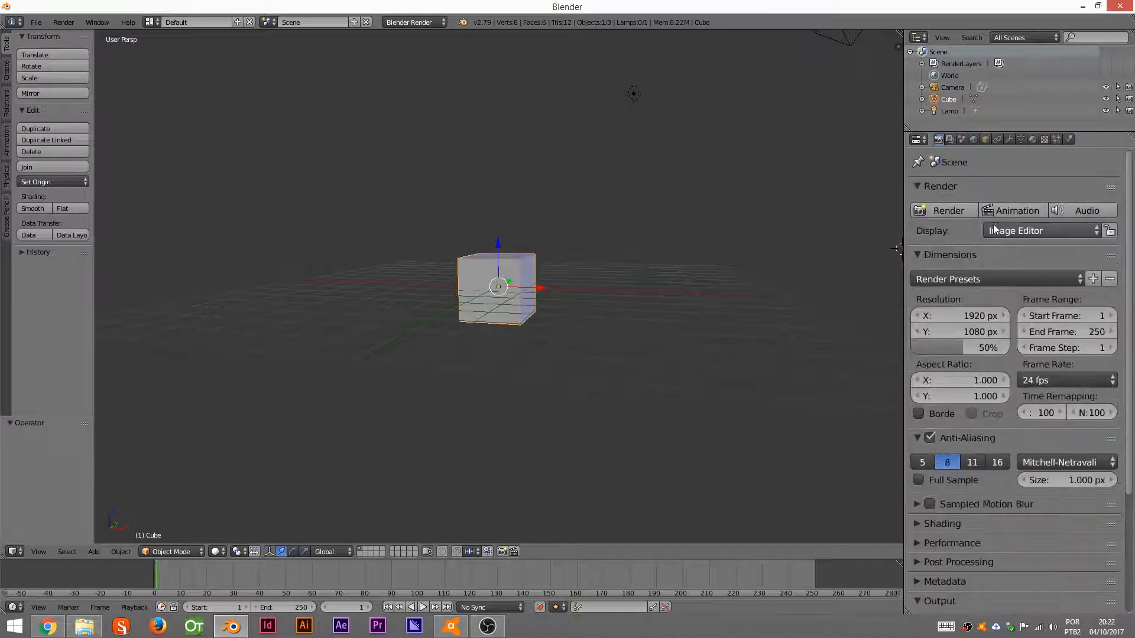
Step: Examine the cube's material settings and the neighbouring texture and object data properties
{"action": "left_click", "coordinate": [1033, 140]}
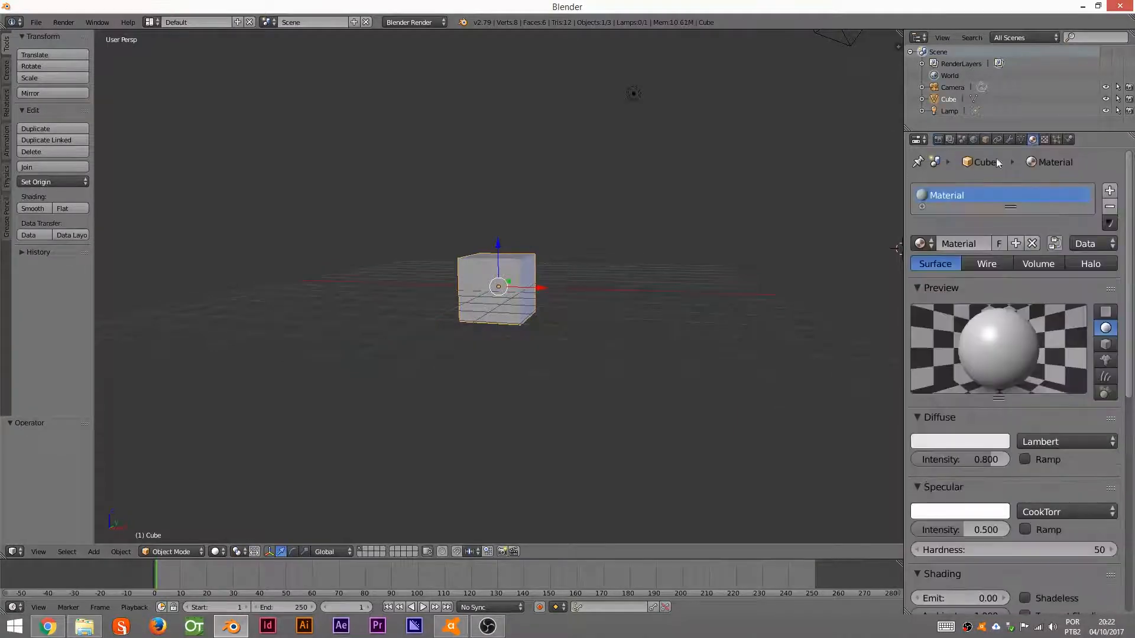
{"action": "scroll", "coordinate": [951, 369], "scroll_direction": "down", "scroll_amount": 2}
{"action": "scroll", "coordinate": [951, 369], "scroll_direction": "up", "scroll_amount": 2}
{"action": "left_click", "coordinate": [1044, 140]}
{"action": "left_click", "coordinate": [1034, 140]}
{"action": "left_click", "coordinate": [1043, 141]}
{"action": "left_click", "coordinate": [1021, 140]}
{"action": "left_click", "coordinate": [1044, 141]}
{"action": "left_click", "coordinate": [1033, 140]}
{"action": "scroll", "coordinate": [956, 366], "scroll_direction": "down", "scroll_amount": 2}
{"action": "scroll", "coordinate": [956, 370], "scroll_direction": "down", "scroll_amount": 2}
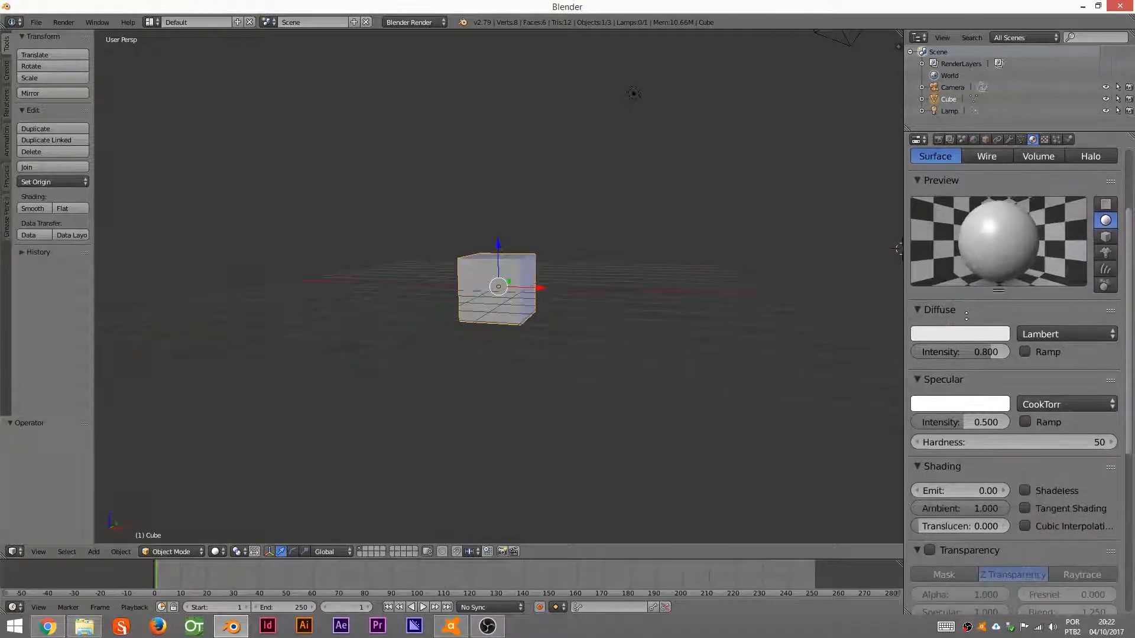
Step: Set the diffuse colour of the cube's material to orange-red
{"action": "scroll", "coordinate": [958, 384], "scroll_direction": "up", "scroll_amount": 3}
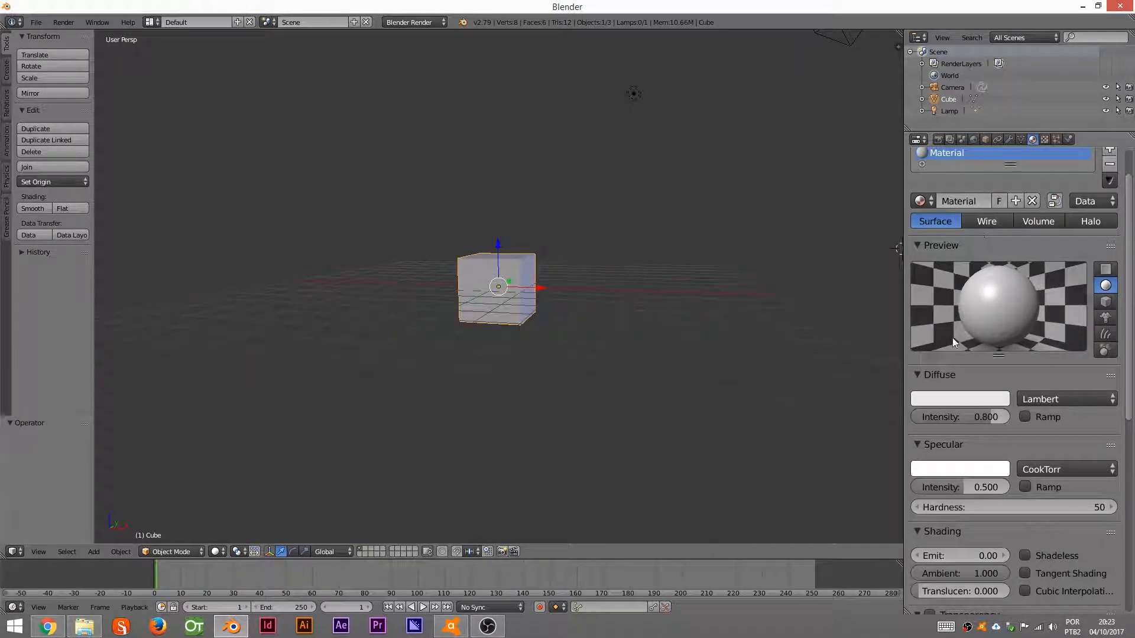
{"action": "left_click", "coordinate": [952, 399]}
{"action": "mouse_move", "coordinate": [925, 241]}
{"action": "left_mouse_down"}
{"action": "mouse_move", "coordinate": [881, 267]}
{"action": "mouse_move", "coordinate": [918, 301]}
{"action": "mouse_move", "coordinate": [976, 224]}
{"action": "mouse_move", "coordinate": [887, 208]}
{"action": "mouse_move", "coordinate": [925, 183]}
{"action": "mouse_move", "coordinate": [952, 262]}
{"action": "mouse_move", "coordinate": [910, 280]}
{"action": "mouse_move", "coordinate": [917, 297]}
{"action": "left_mouse_up"}
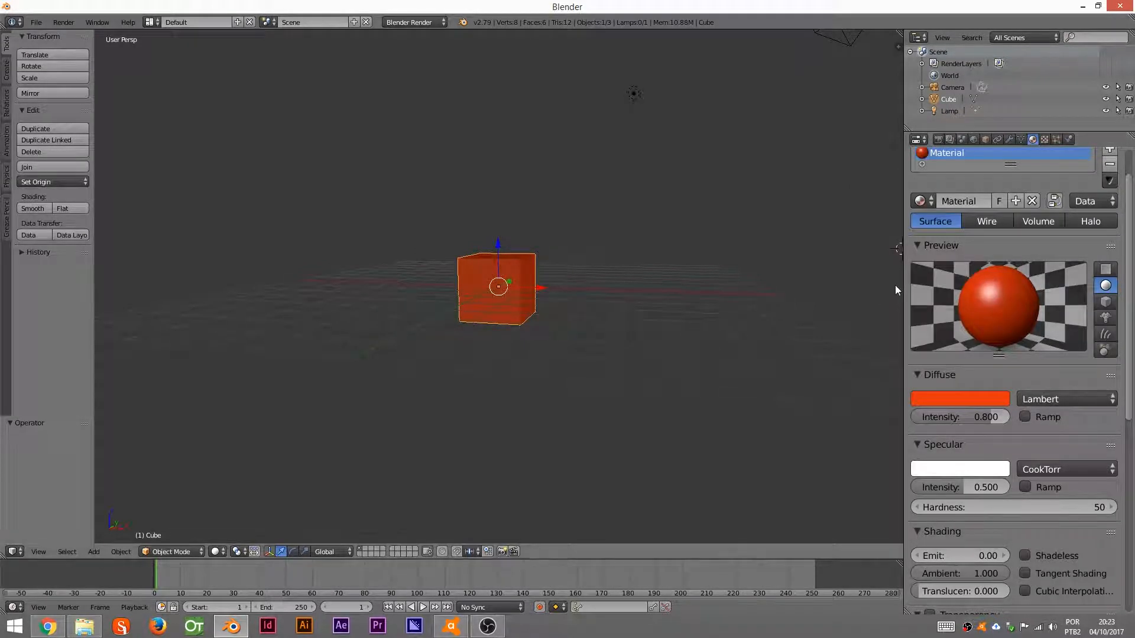
Step: Preview the orange-red cube in rendered viewport shading from different angles and return to solid shading
{"action": "mouse_move", "coordinate": [614, 332]}
{"action": "middle_mouse_down", "text": "ctrl"}
{"action": "mouse_move", "coordinate": [618, 289]}
{"action": "mouse_move", "coordinate": [616, 348]}
{"action": "middle_mouse_up", "text": "ctrl"}
{"action": "middle_click_drag", "start_coordinate": [678, 289], "coordinate": [656, 298]}
{"action": "middle_click_drag", "start_coordinate": [976, 456], "coordinate": [976, 455]}
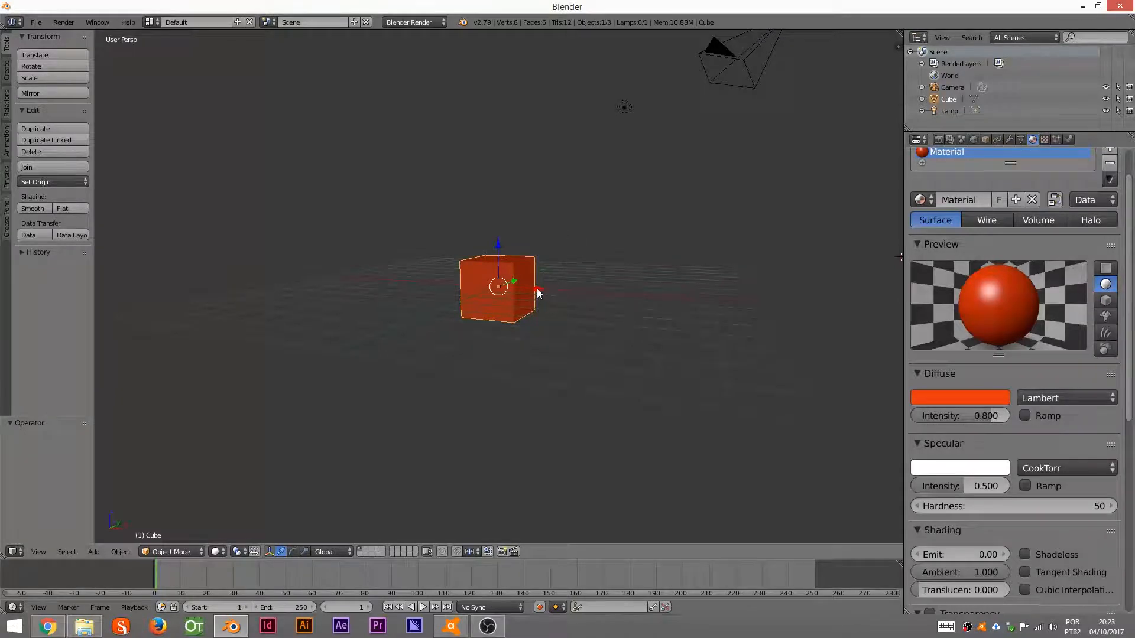
{"action": "key", "text": "shift+z"}
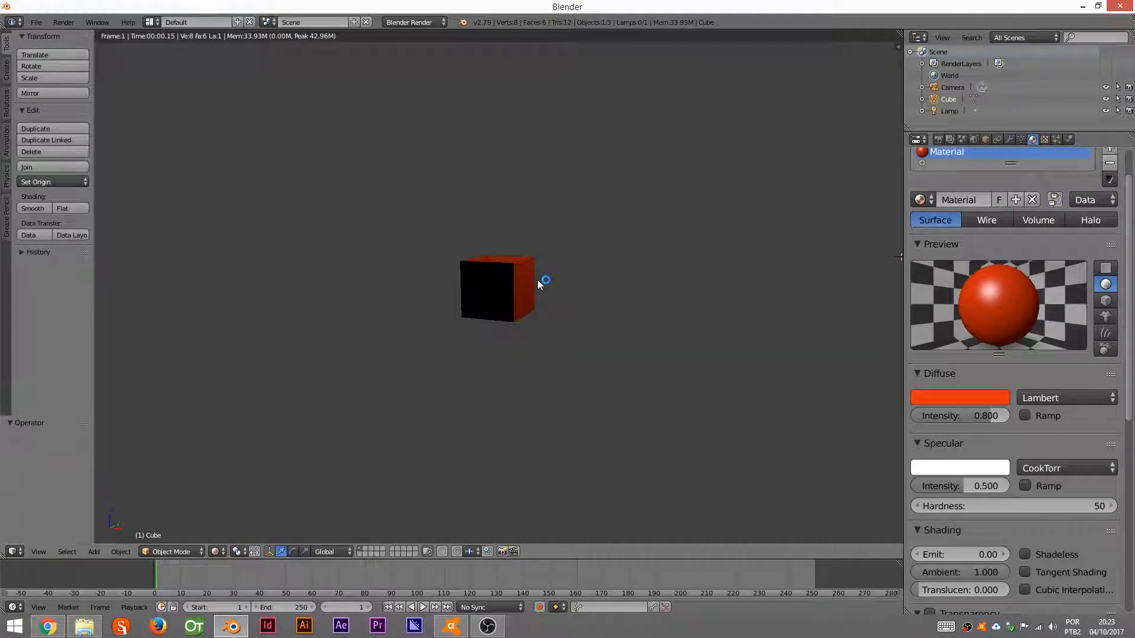
{"action": "key", "text": "shift+z"}
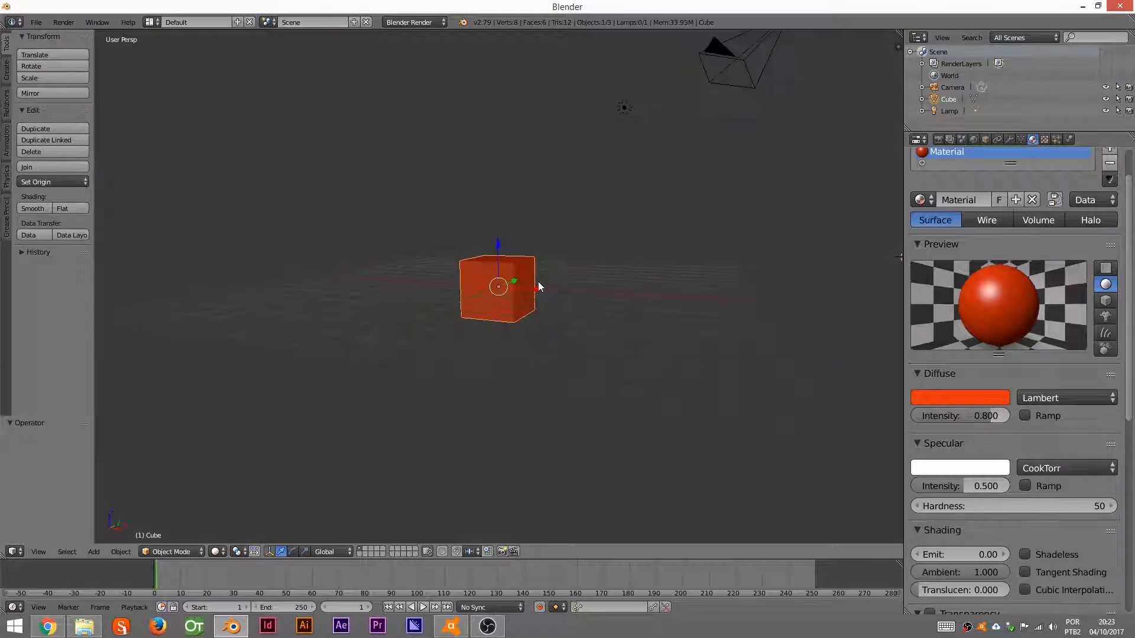
{"action": "key", "text": "shift+z"}
{"action": "mouse_move", "coordinate": [517, 307]}
{"action": "middle_mouse_down"}
{"action": "mouse_move", "coordinate": [475, 319]}
{"action": "mouse_move", "coordinate": [444, 282]}
{"action": "mouse_move", "coordinate": [427, 289]}
{"action": "mouse_move", "coordinate": [527, 318]}
{"action": "middle_mouse_up"}
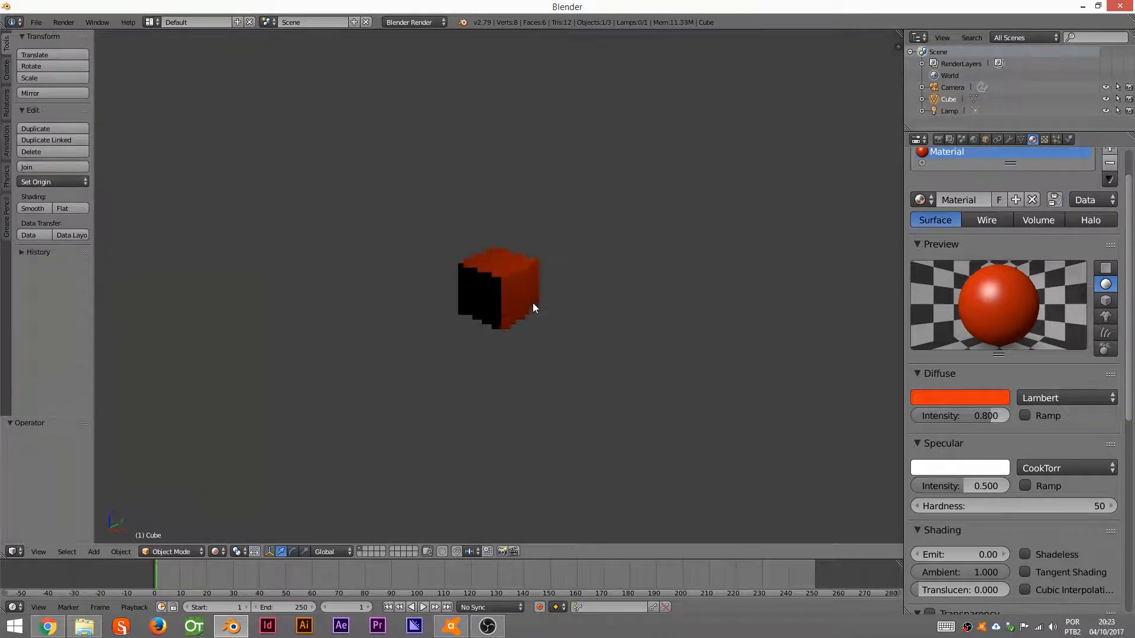
{"action": "key", "text": "shift+z"}
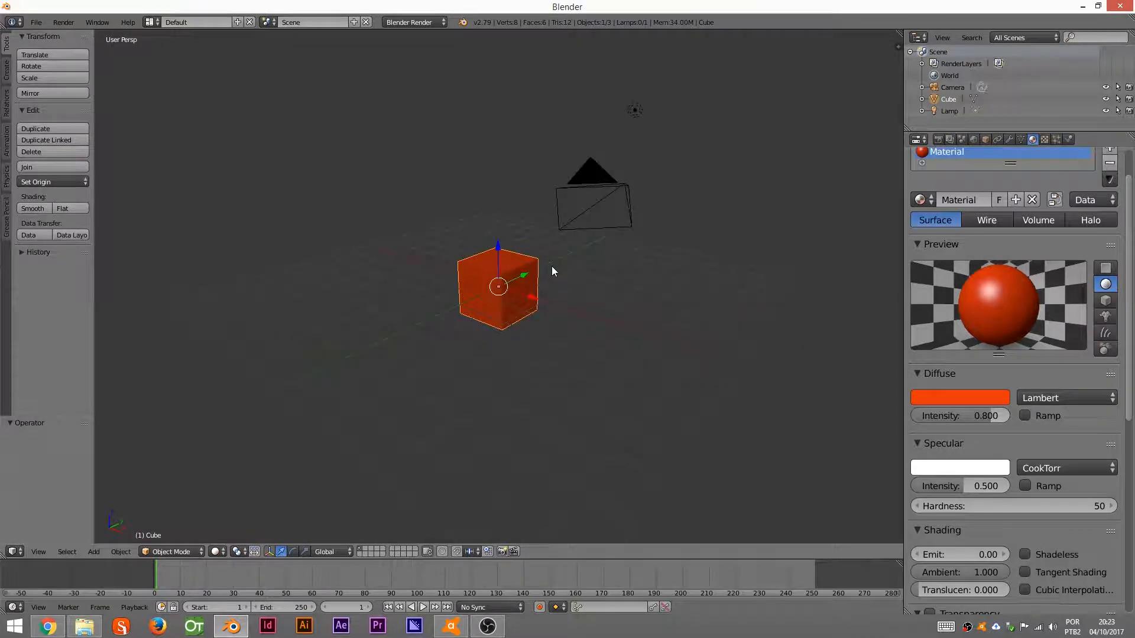
Step: Render the scene through the camera, close the result, and check the cube again in rendered viewport shading
{"action": "key", "text": "F12"}
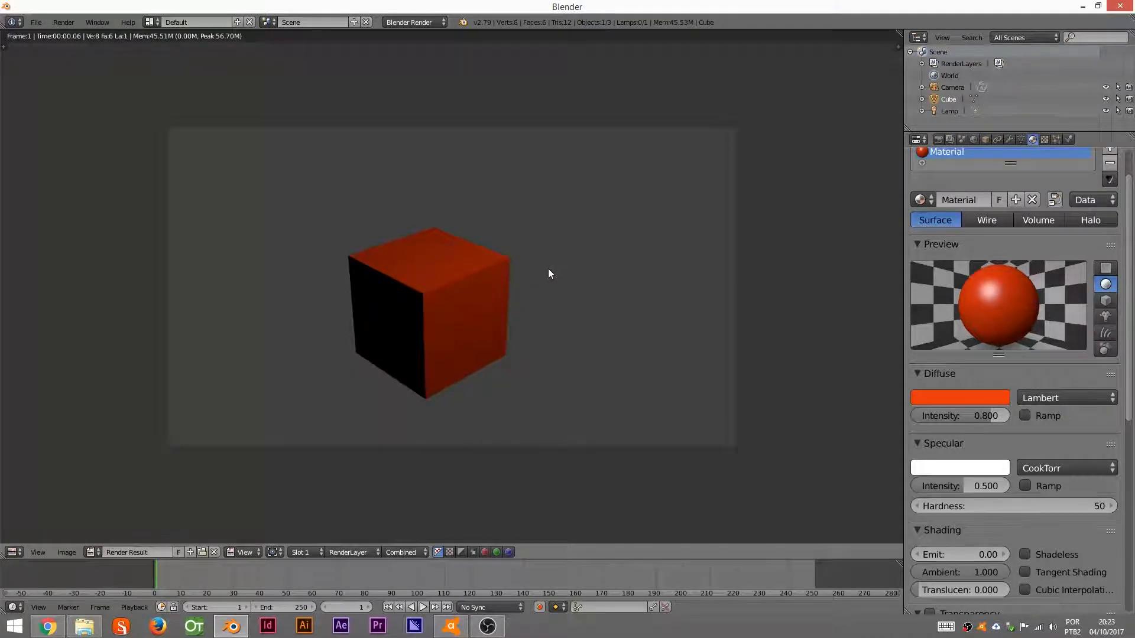
{"action": "key", "text": "Escape"}
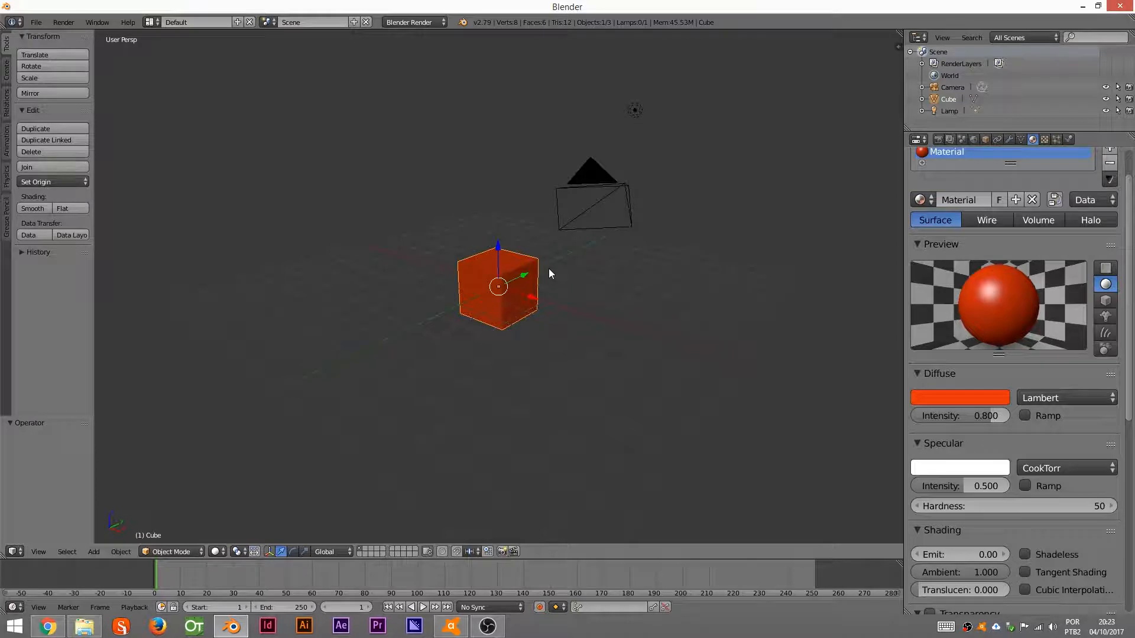
{"action": "middle_click_drag", "start_coordinate": [548, 272], "coordinate": [566, 287]}
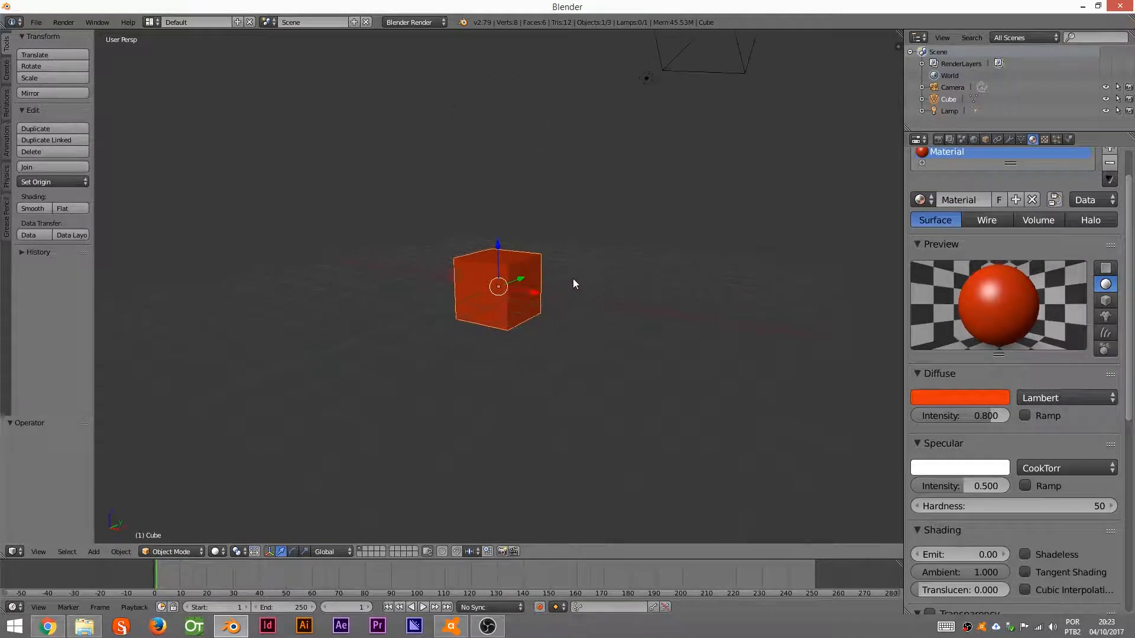
{"action": "key", "text": "shift+z"}
{"action": "key", "text": "shift+z"}
Step: Move the cube about -5.9 units along the X axis to clear the scene's centre
{"action": "left_click_drag", "start_coordinate": [536, 292], "coordinate": [410, 272]}
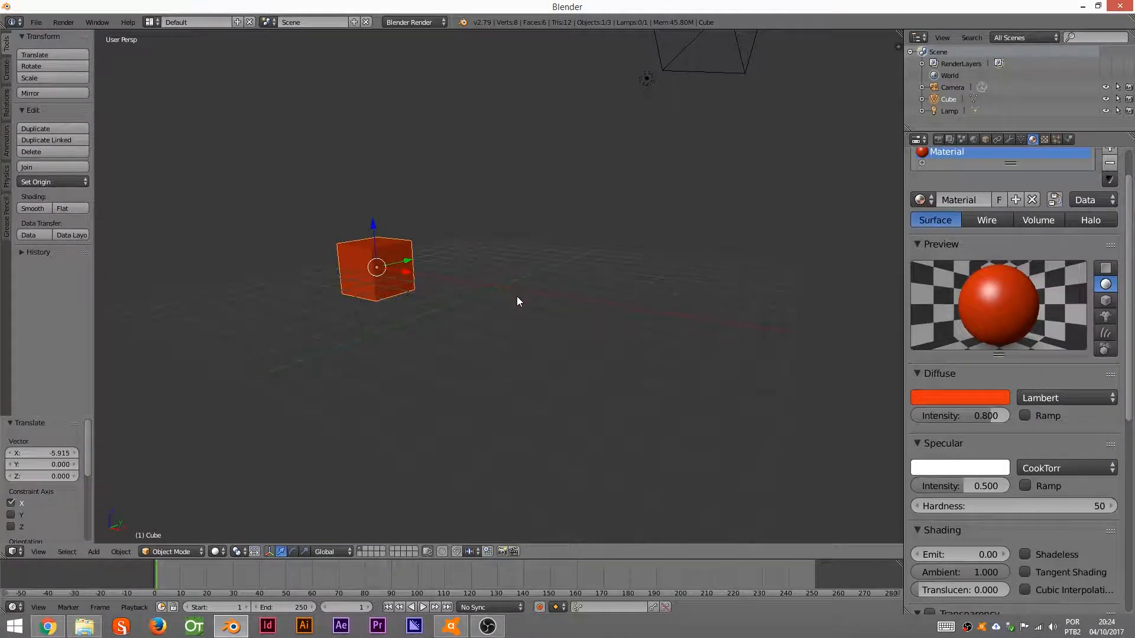
{"action": "scroll", "coordinate": [517, 296], "scroll_direction": "down", "scroll_amount": 2}
{"action": "scroll", "coordinate": [534, 341], "scroll_direction": "up", "scroll_amount": 4}
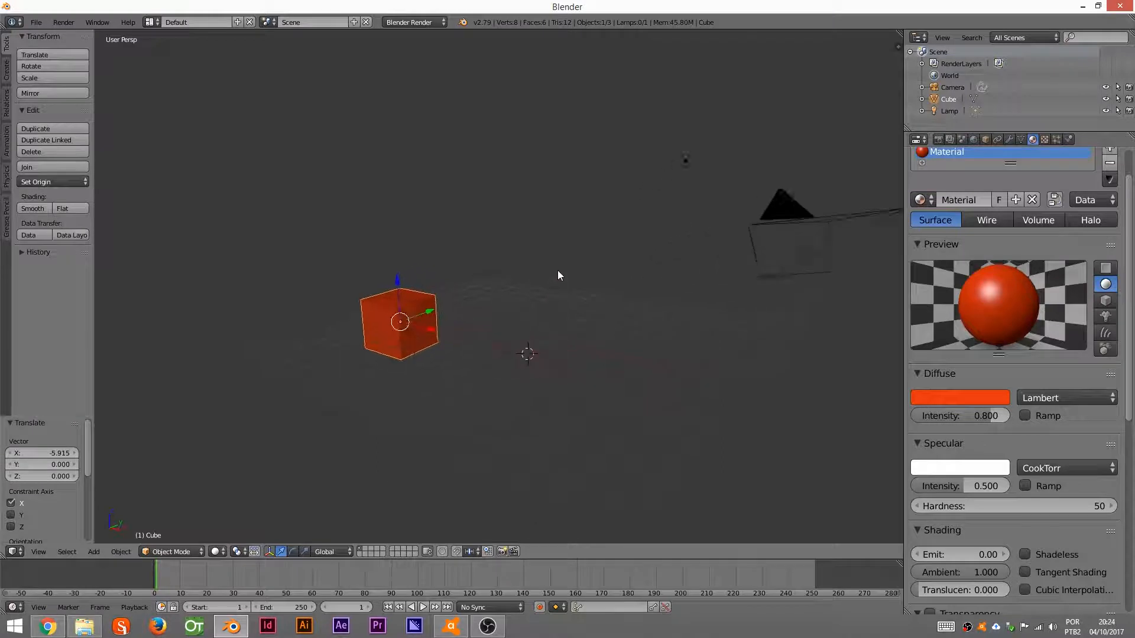
{"action": "mouse_move", "coordinate": [554, 294]}
{"action": "middle_mouse_down"}
{"action": "mouse_move", "coordinate": [551, 323]}
{"action": "mouse_move", "coordinate": [546, 234]}
{"action": "mouse_move", "coordinate": [556, 273]}
{"action": "mouse_move", "coordinate": [545, 281]}
{"action": "middle_mouse_up"}
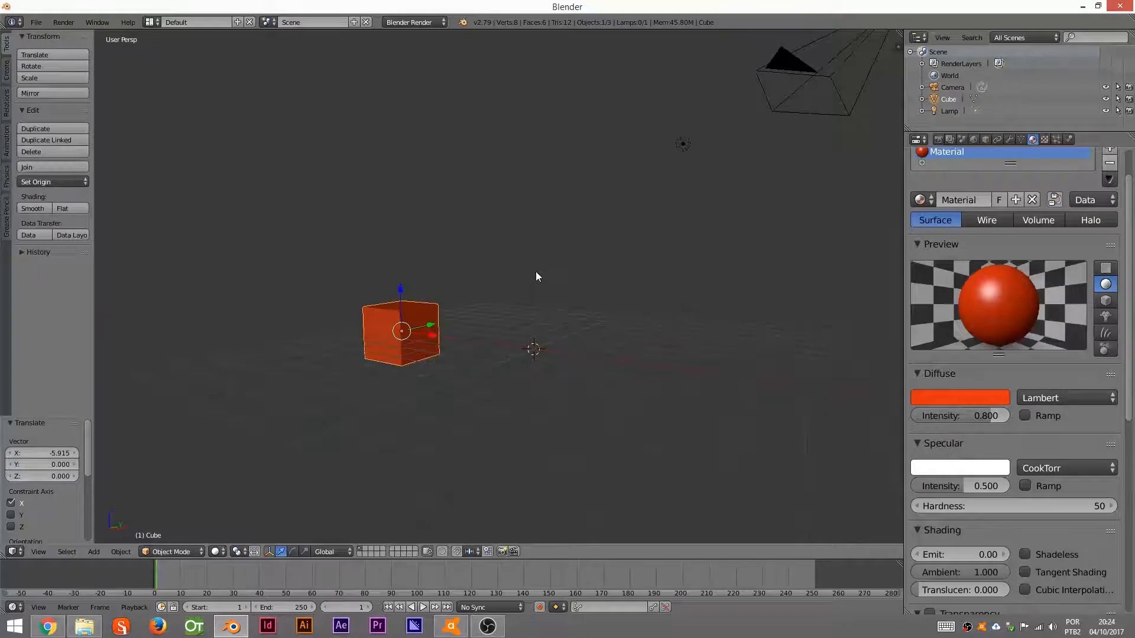
Step: Add a UV sphere at the scene's centre and apply smooth shading to it
{"action": "key", "text": "shift+a"}
{"action": "mouse_move", "coordinate": [553, 325]}
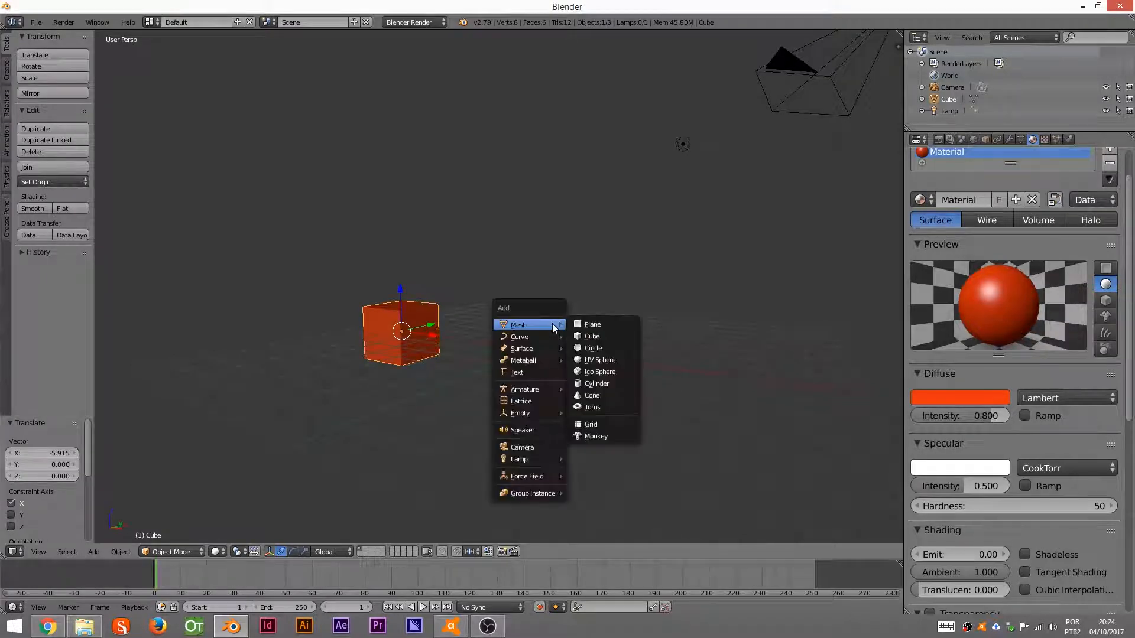
{"action": "left_click", "coordinate": [600, 360]}
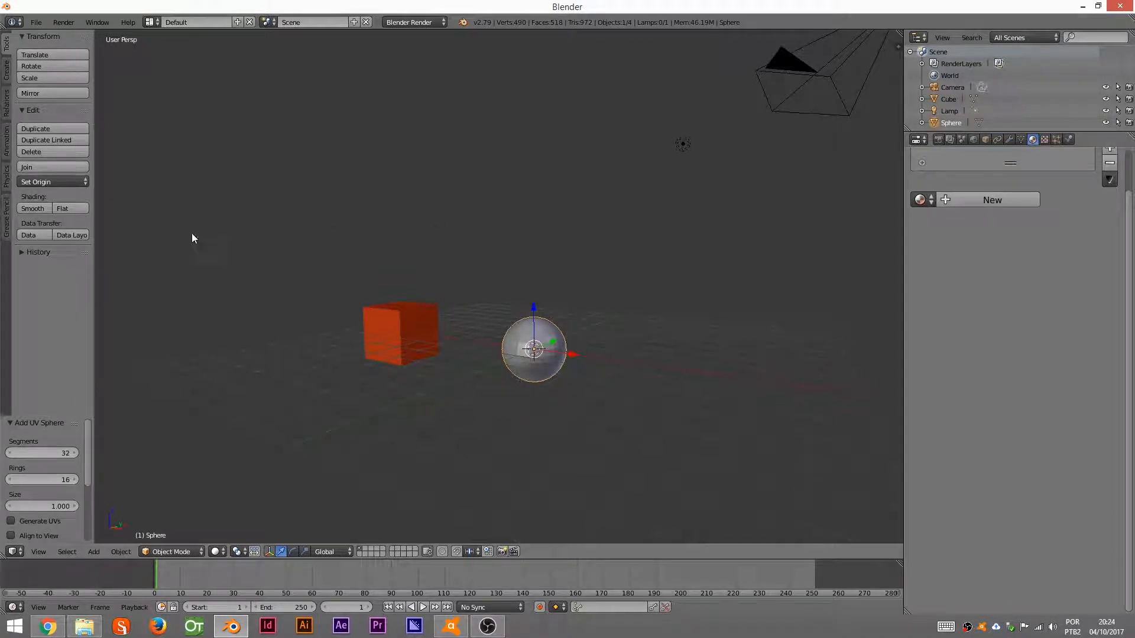
{"action": "left_click", "coordinate": [33, 209]}
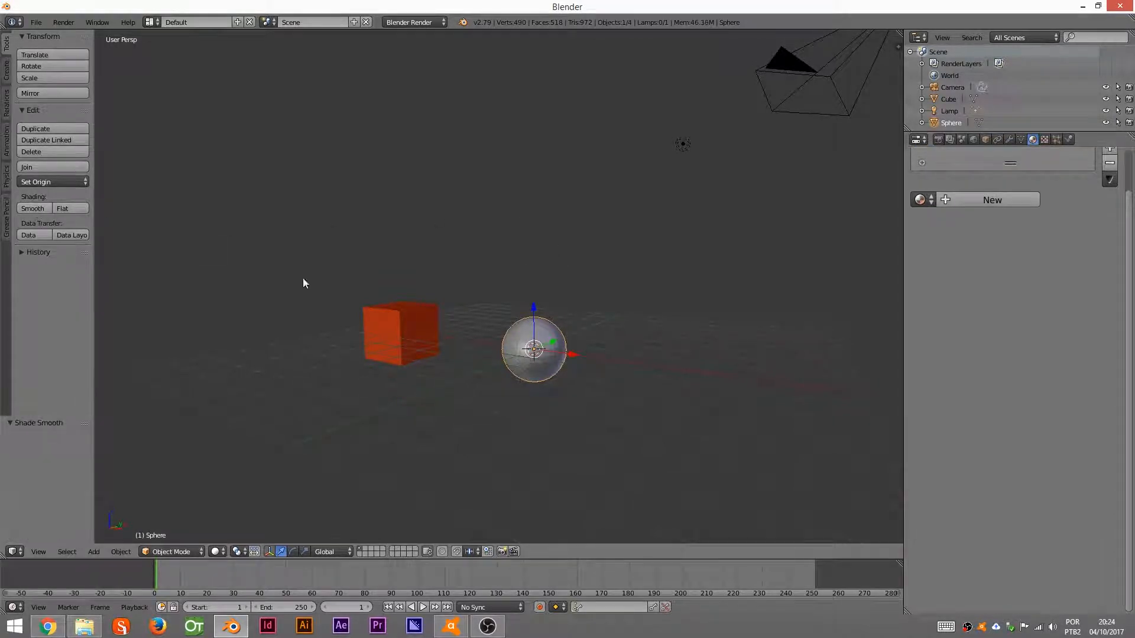
{"action": "scroll", "coordinate": [611, 366], "scroll_direction": "up", "scroll_amount": 3}
{"action": "middle_click_drag", "start_coordinate": [624, 361], "coordinate": [599, 318], "text": "shift"}
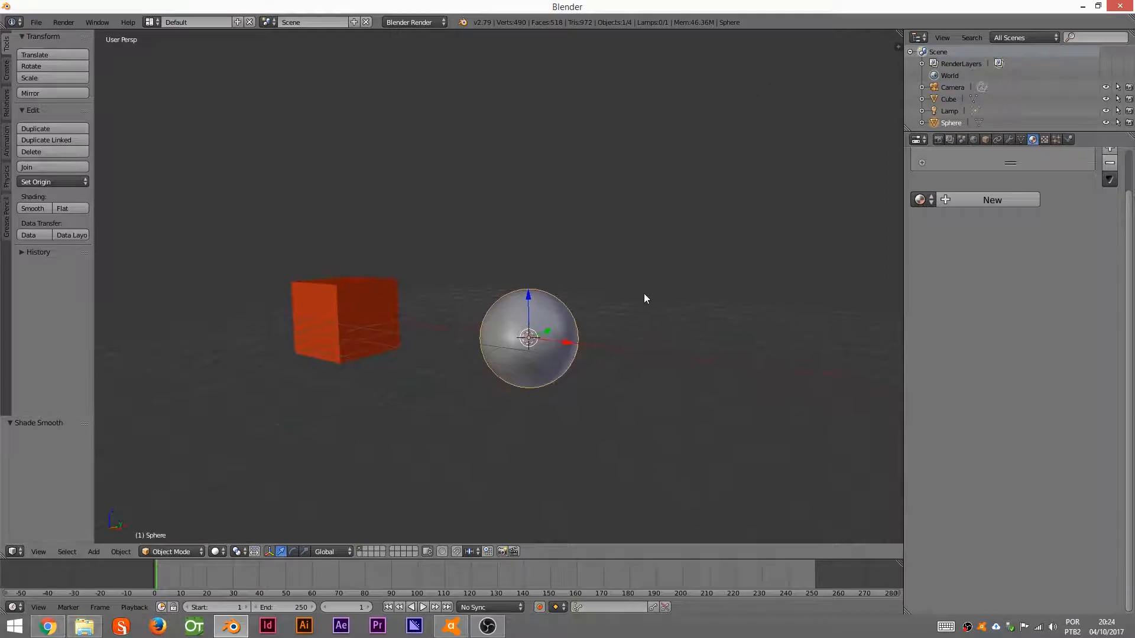
{"action": "scroll", "coordinate": [990, 251], "scroll_direction": "up", "scroll_amount": 3}
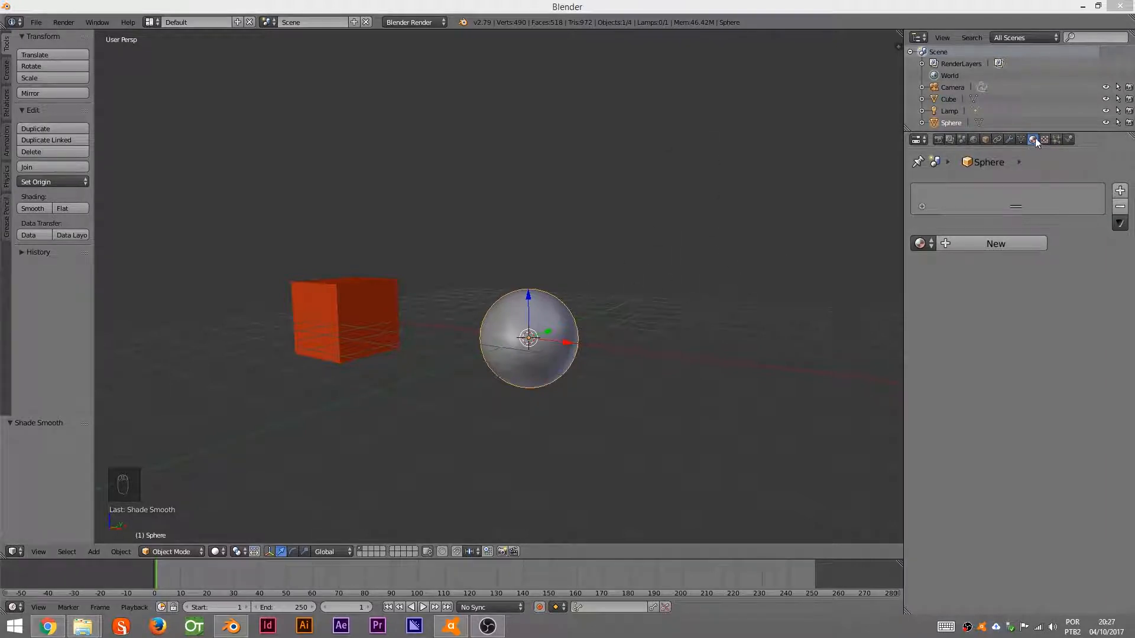
Step: Create a new material for the sphere, widen the properties editor and name the material BolaMat
{"action": "left_click", "coordinate": [994, 242]}
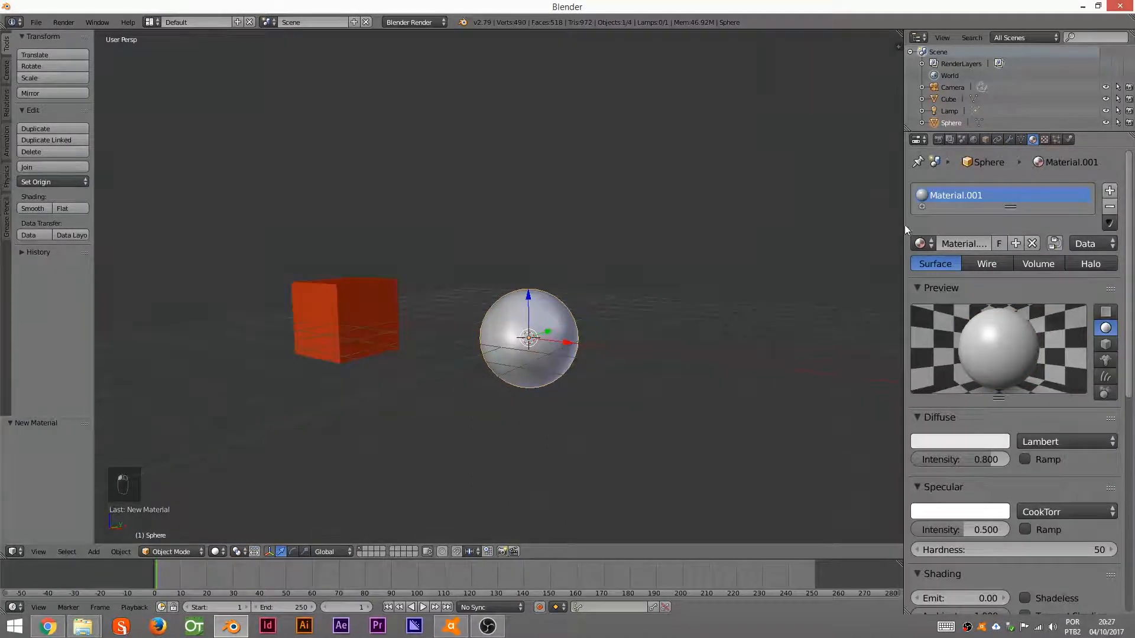
{"action": "left_click_drag", "start_coordinate": [904, 227], "coordinate": [859, 229]}
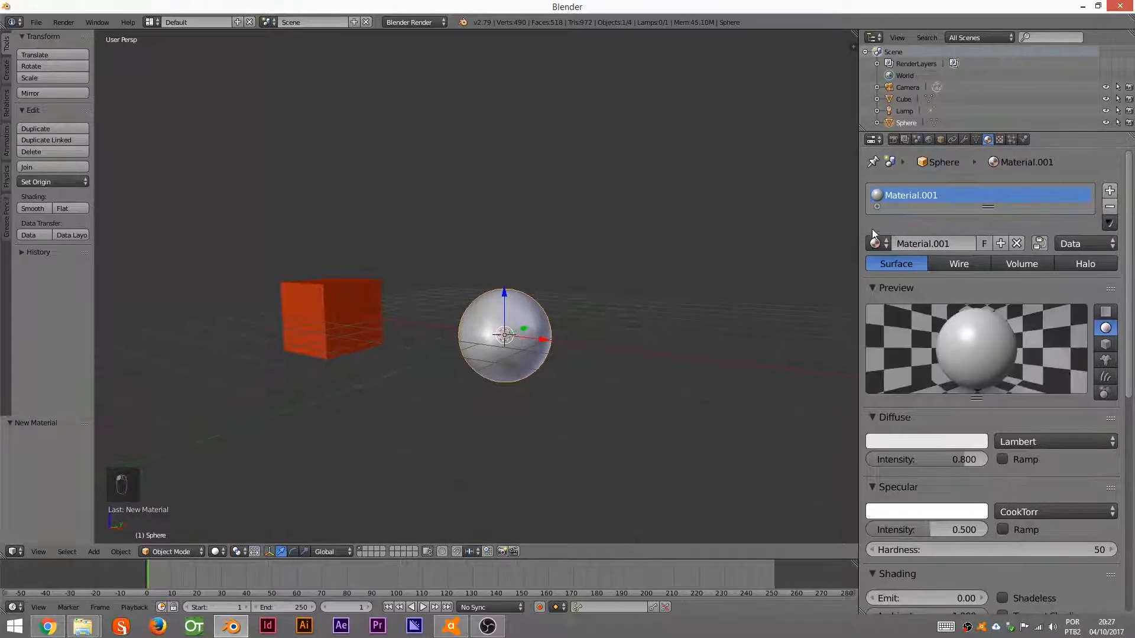
{"action": "left_click", "coordinate": [956, 241]}
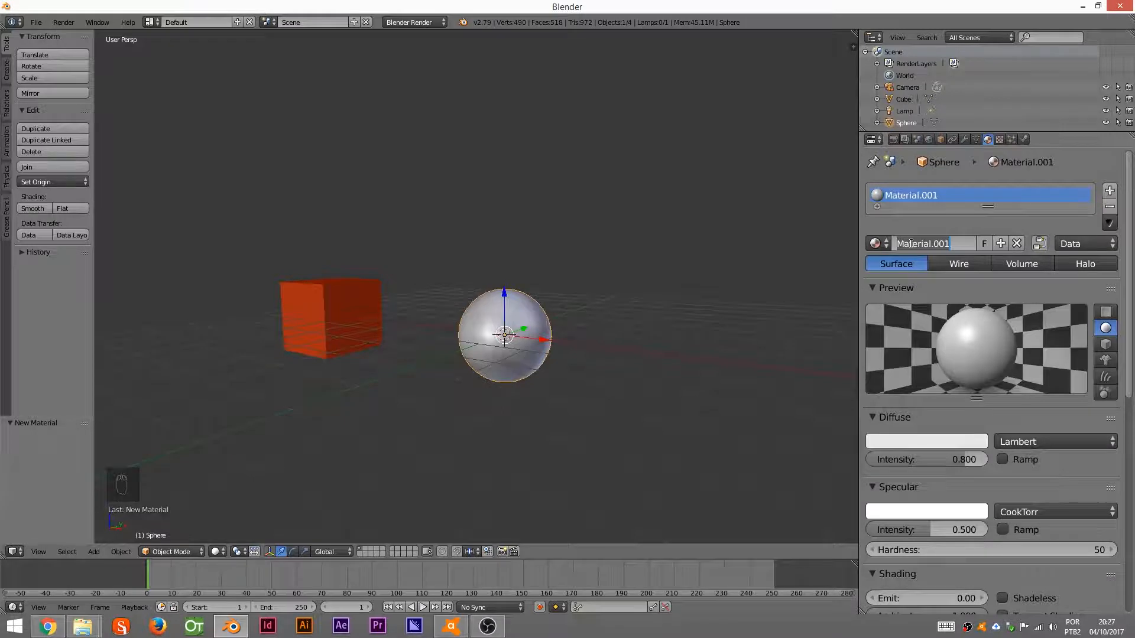
{"action": "type", "text": "B"}
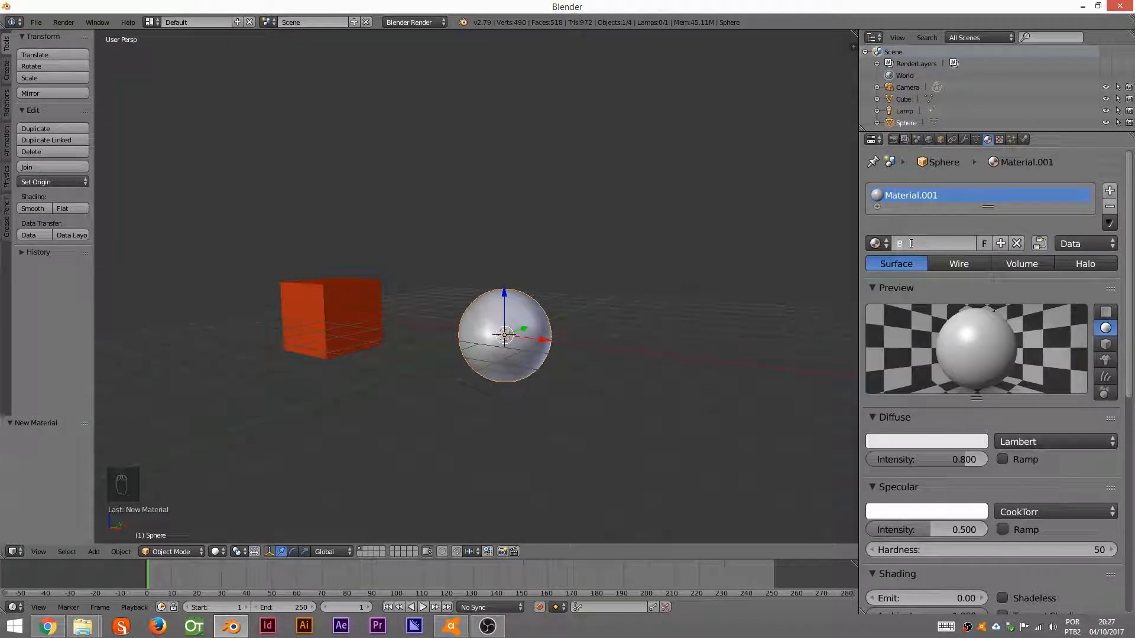
{"action": "type", "text": "olaMat"}
{"action": "key", "text": "Return"}
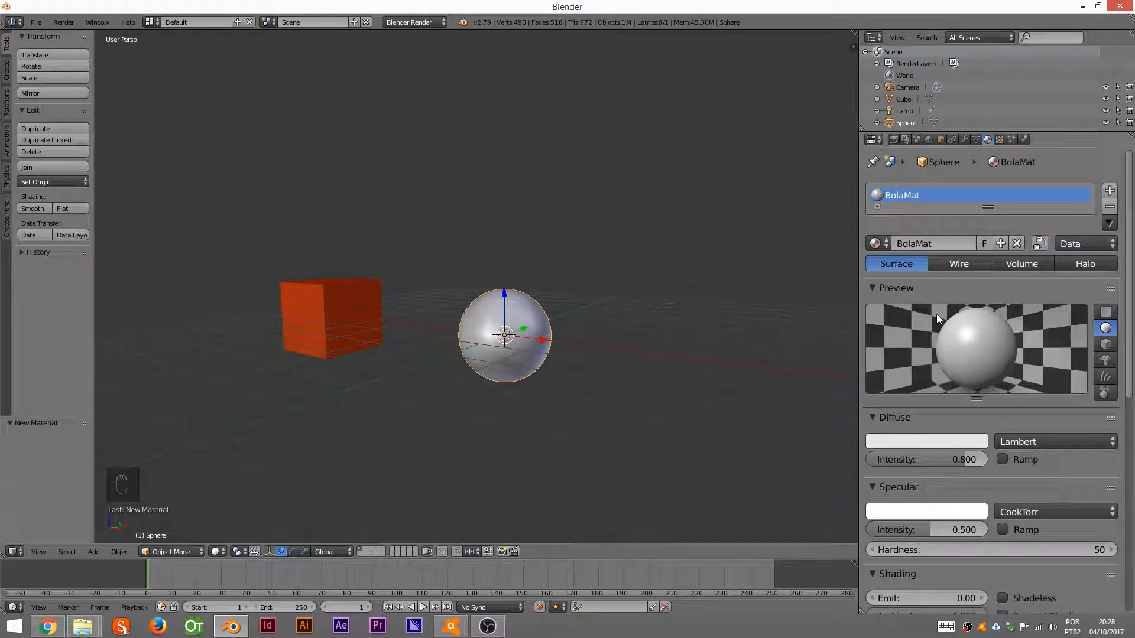
Step: Set BolaMat's diffuse colour to saturated blue, about R 0.0005, G 0.017, B 0.8, and its specular intensity to 0
{"action": "left_click", "coordinate": [925, 444]}
{"action": "mouse_move", "coordinate": [912, 286]}
{"action": "left_mouse_down"}
{"action": "mouse_move", "coordinate": [960, 246]}
{"action": "mouse_move", "coordinate": [941, 258]}
{"action": "left_mouse_up"}
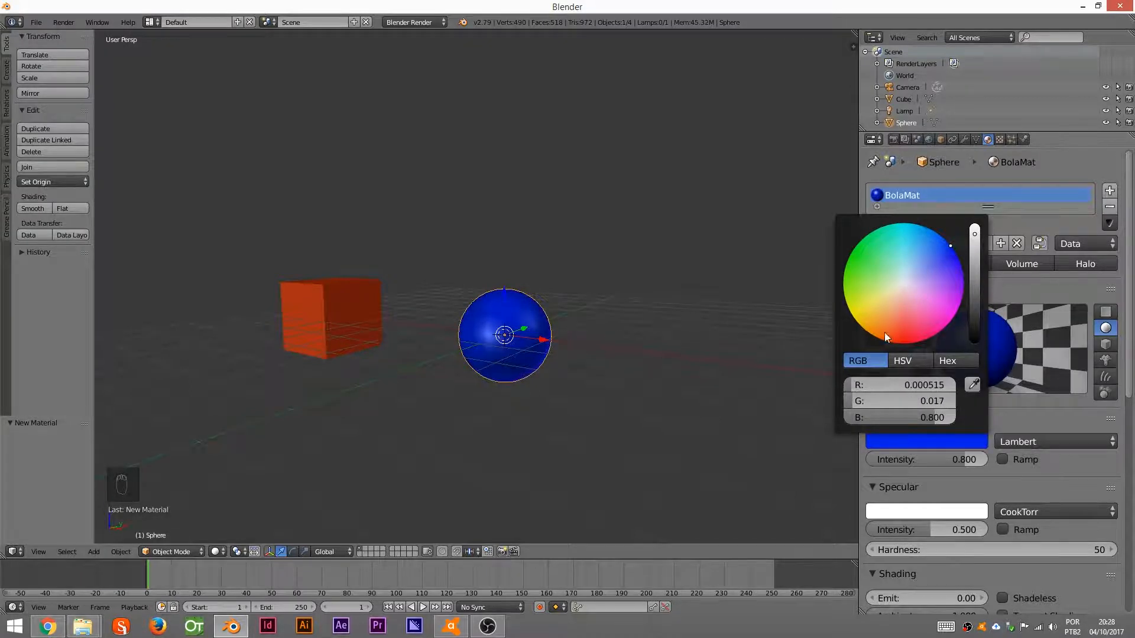
{"action": "middle_click_drag", "start_coordinate": [643, 331], "coordinate": [609, 324]}
{"action": "left_click_drag", "start_coordinate": [925, 524], "coordinate": [843, 524]}
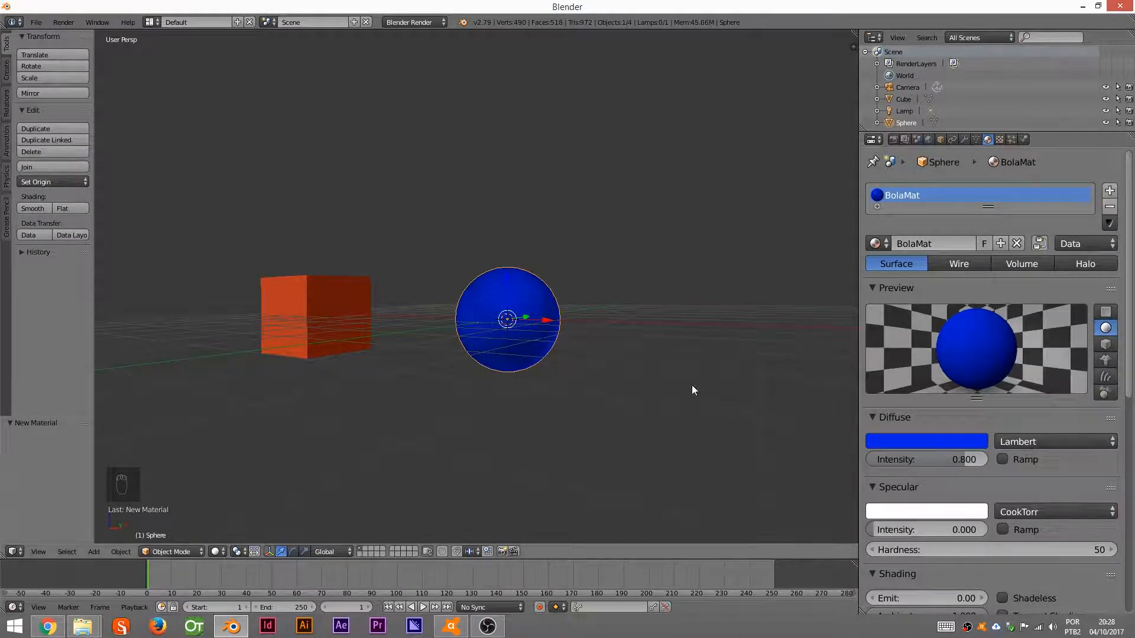
Step: Check the blue sphere up close in rendered viewport shading and return to solid shading
{"action": "scroll", "coordinate": [692, 385], "scroll_direction": "up", "scroll_amount": 3}
{"action": "middle_click_drag", "start_coordinate": [548, 313], "coordinate": [570, 334]}
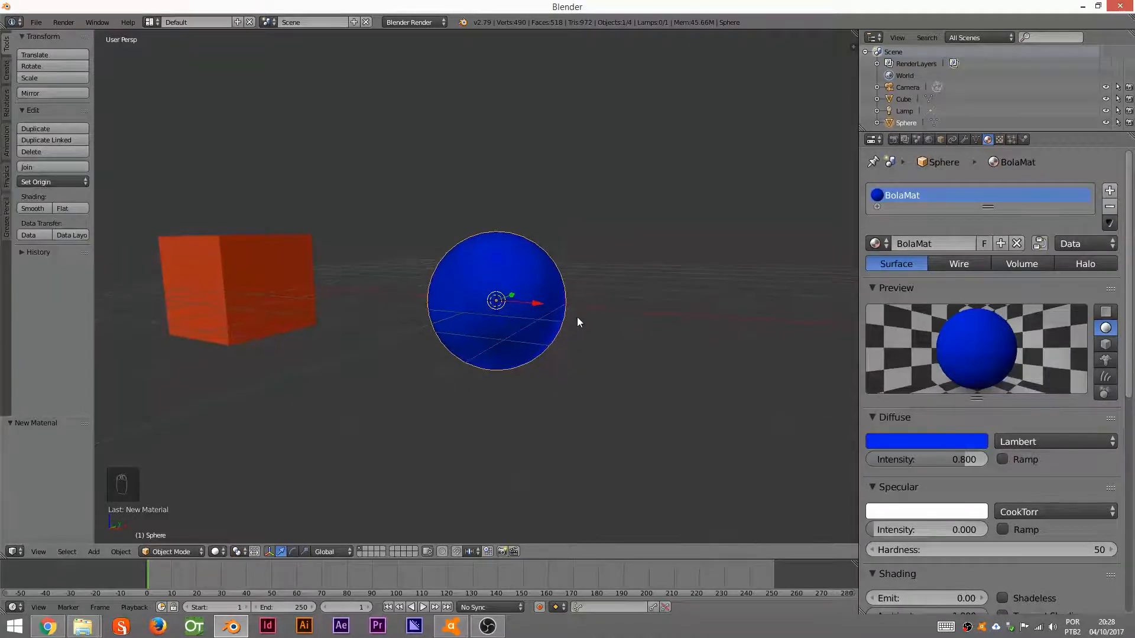
{"action": "key", "text": "shift+z"}
{"action": "key", "text": "shift+z"}
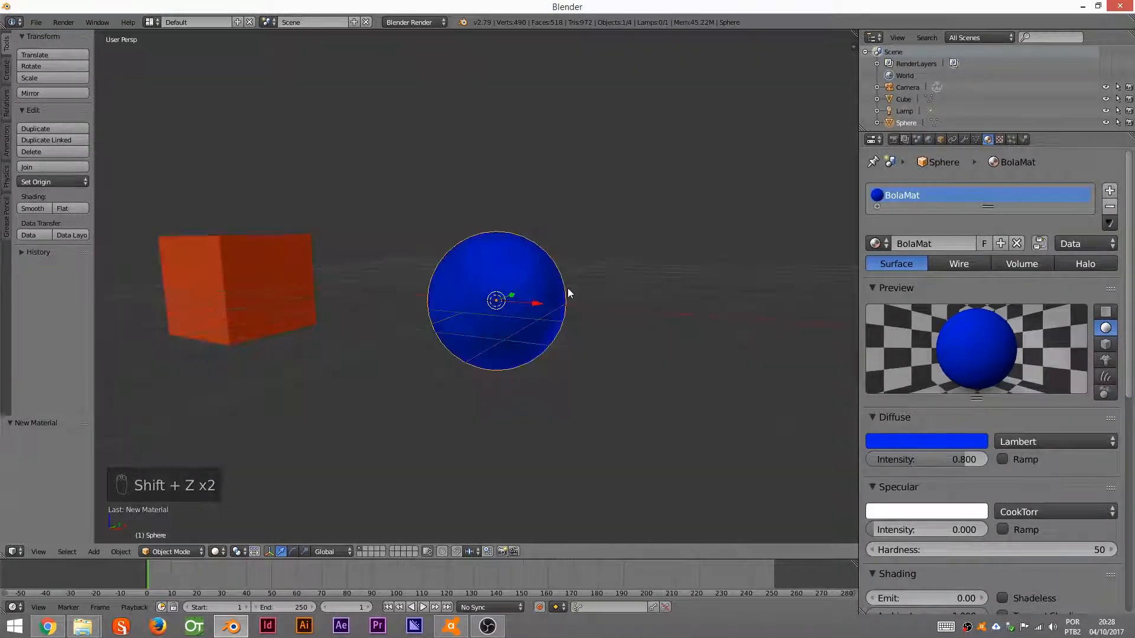
Step: From the top view, move the lamp about -5.4 units in X and -8.6 units in Y, in front of the objects
{"action": "key", "text": "KP_7"}
{"action": "scroll", "coordinate": [609, 274], "scroll_direction": "down", "scroll_amount": 4}
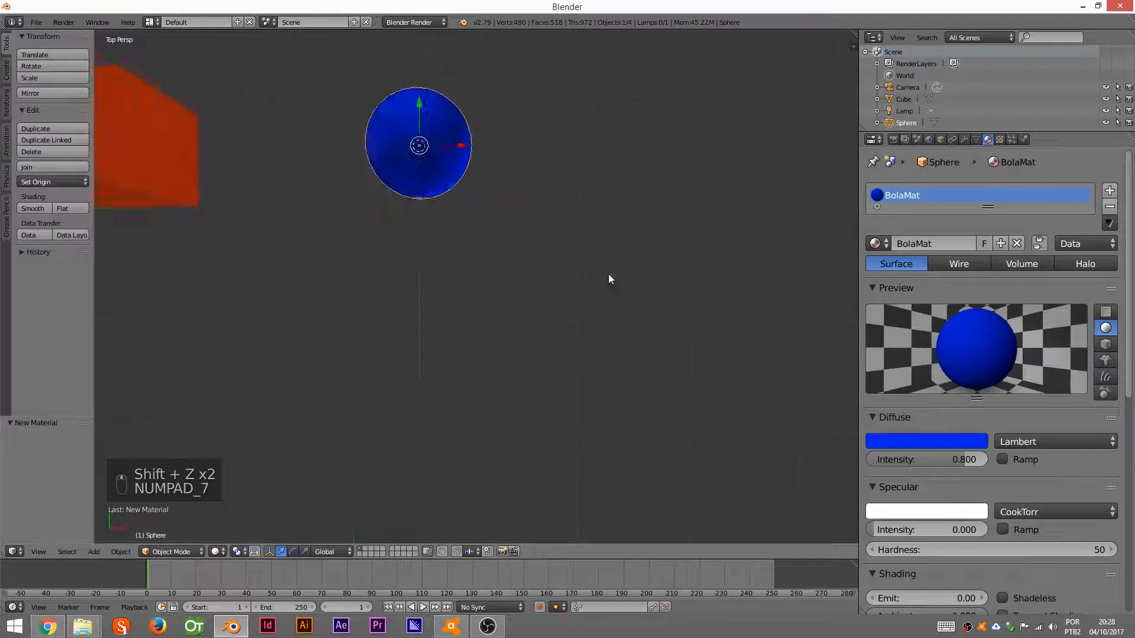
{"action": "right_click_drag", "start_coordinate": [528, 226], "coordinate": [432, 377]}
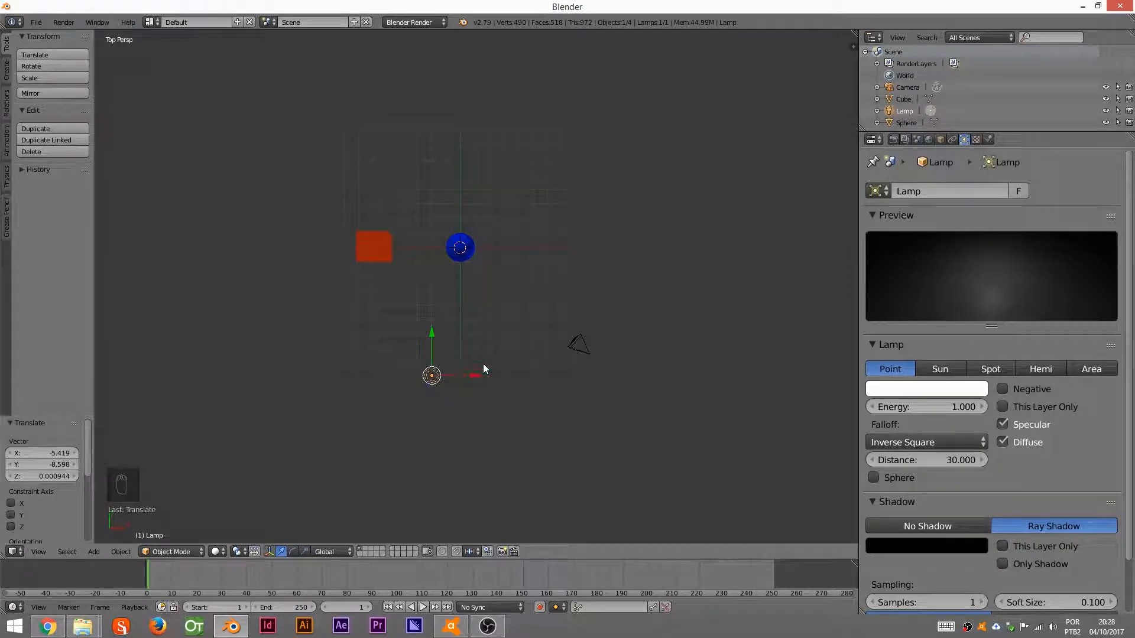
Step: Preview the relit objects in rendered viewport shading, including through the camera, and return to solid shading
{"action": "middle_click_drag", "start_coordinate": [473, 314], "coordinate": [513, 323]}
{"action": "key", "text": "shift+z"}
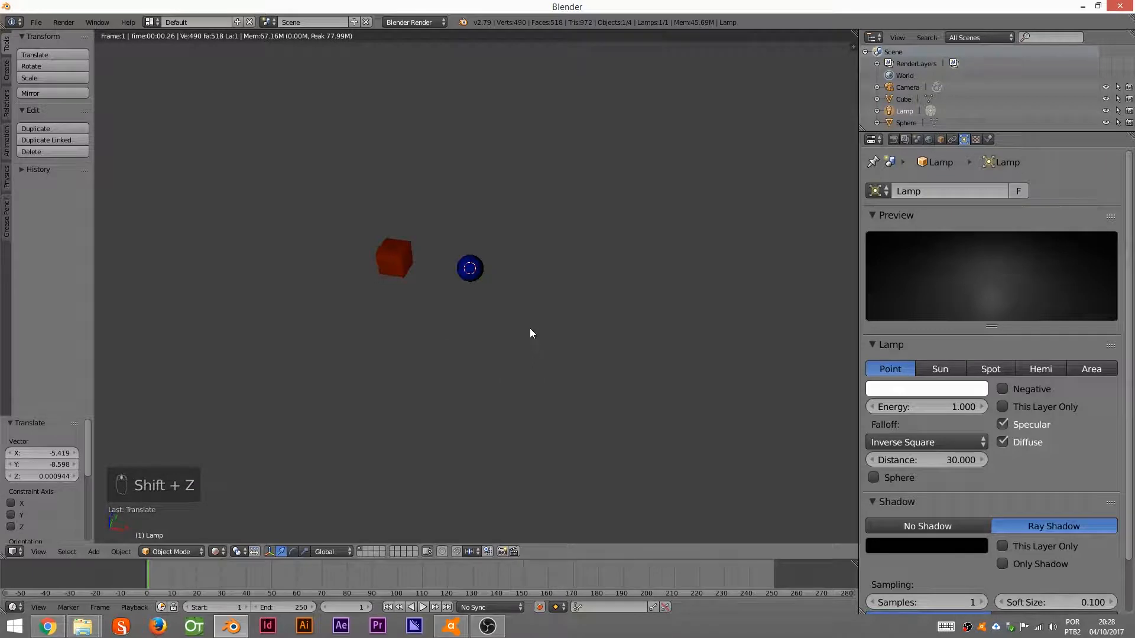
{"action": "key", "text": "KP_0"}
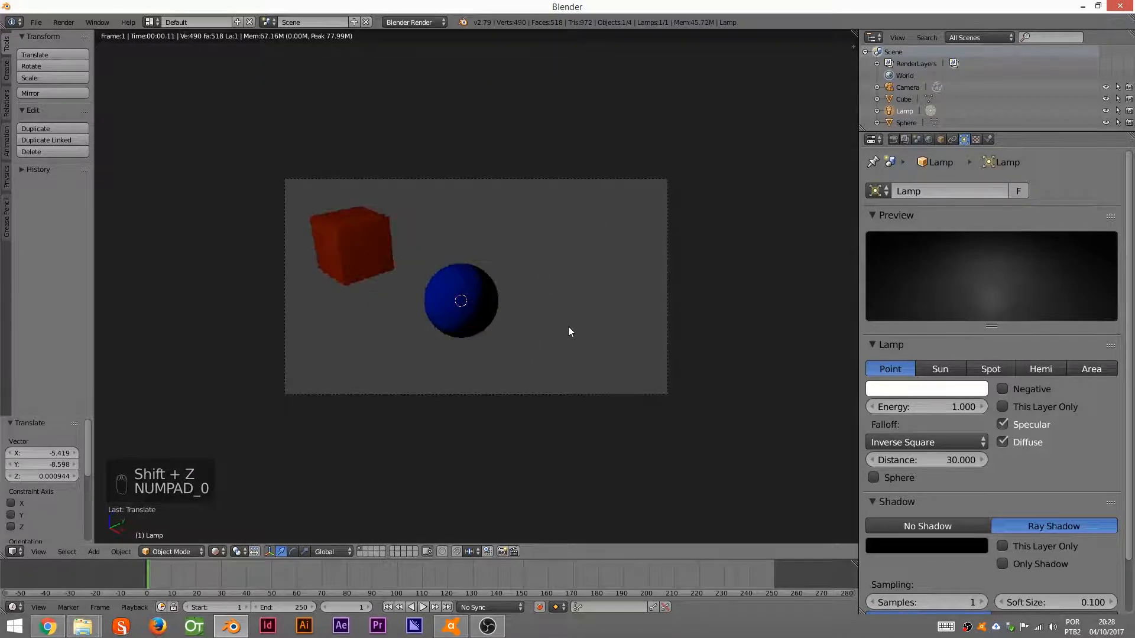
{"action": "key", "text": "shift+z"}
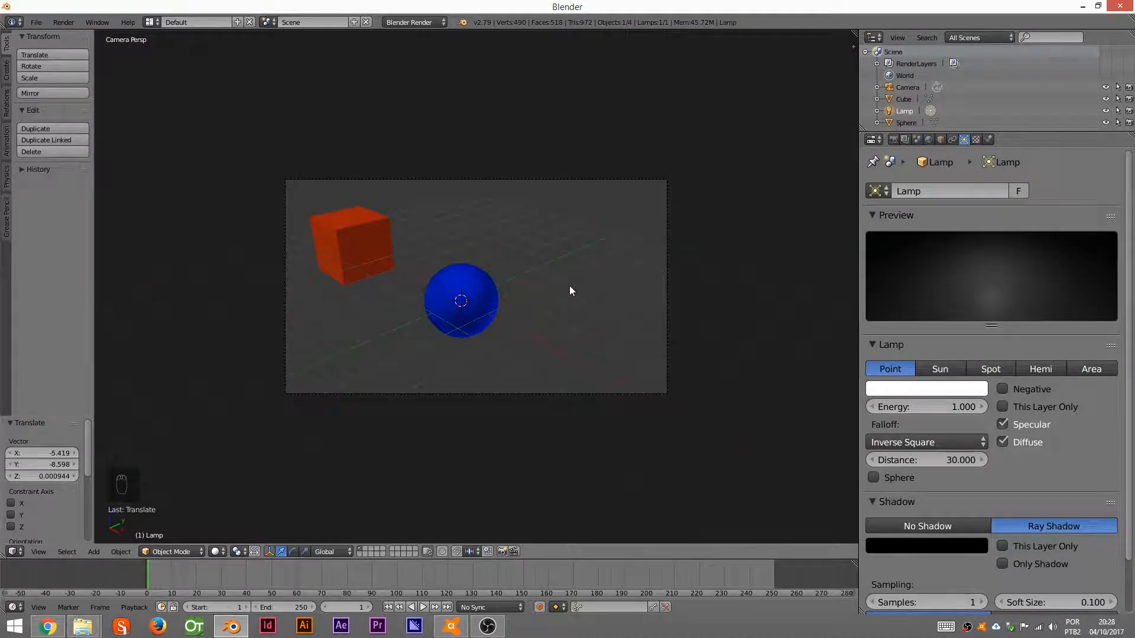
Step: From the top view, move the camera in front of the sphere near the lamp and rotate it to face straight along Y
{"action": "key", "text": "KP_7"}
{"action": "right_click_drag", "start_coordinate": [580, 357], "coordinate": [464, 384]}
{"action": "key", "text": "r"}
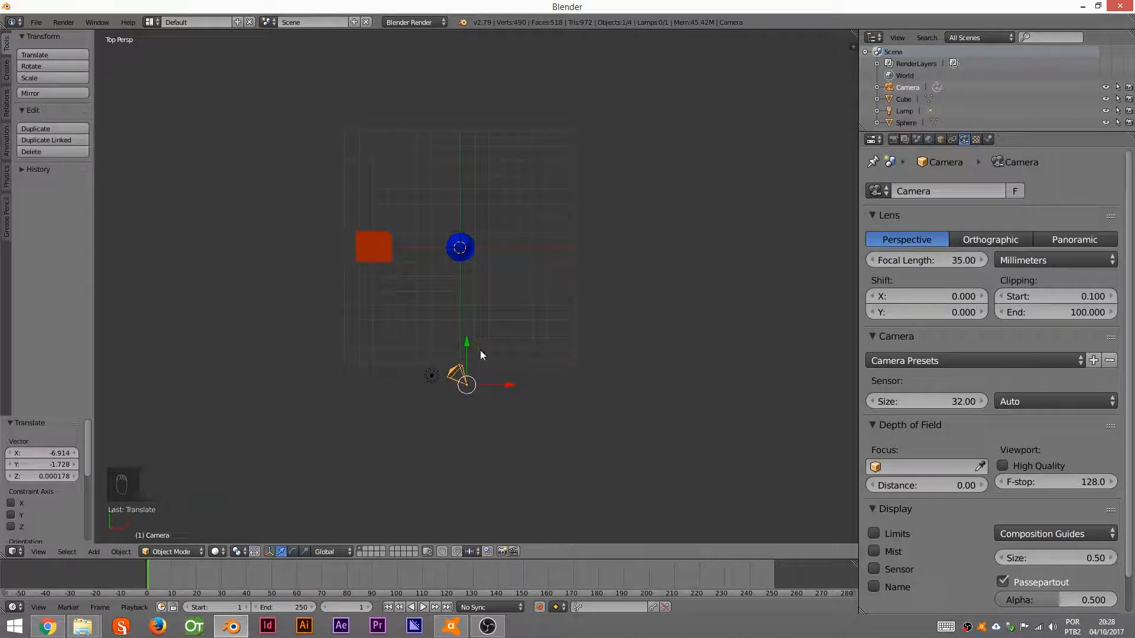
{"action": "left_click", "coordinate": [506, 364]}
{"action": "key", "text": "g"}
{"action": "left_click", "coordinate": [487, 367]}
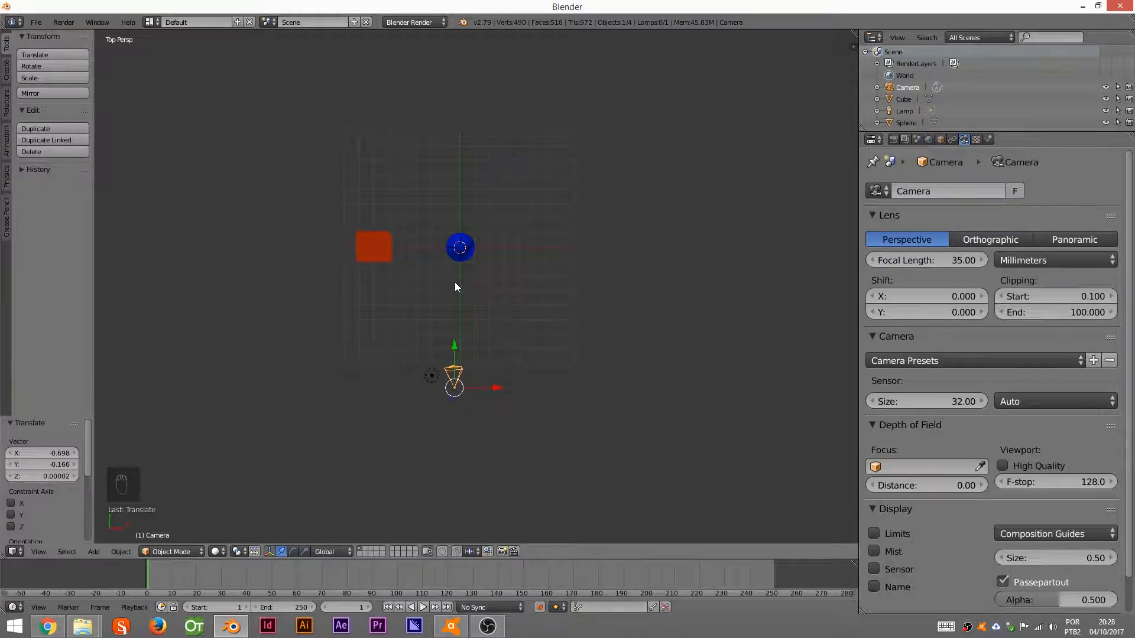
{"action": "key", "text": "KP_5"}
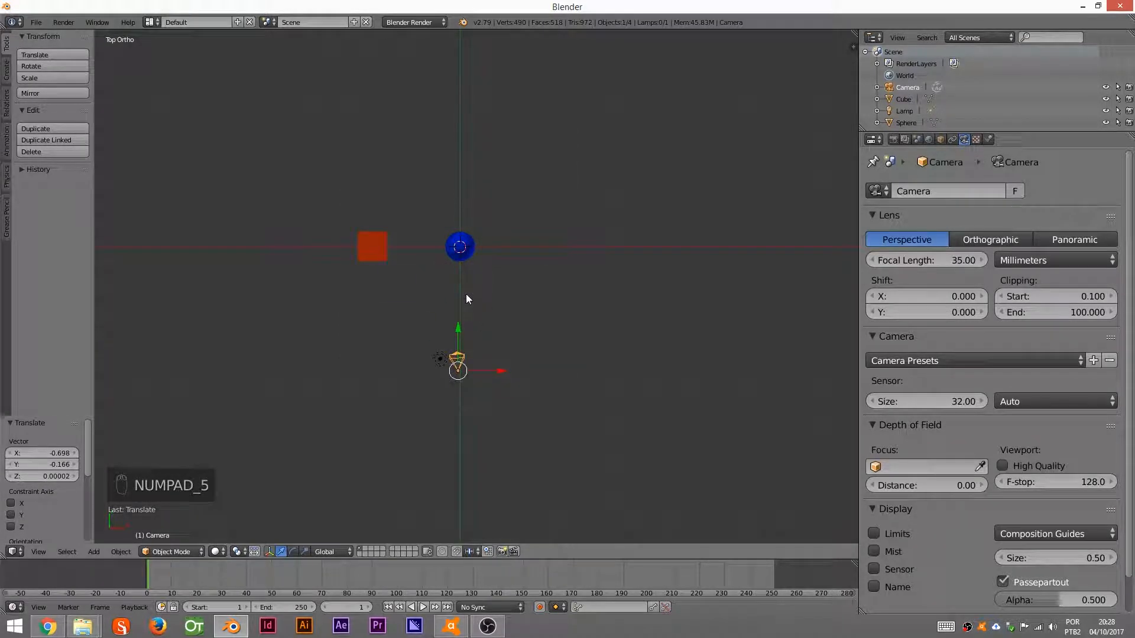
{"action": "key", "text": "r"}
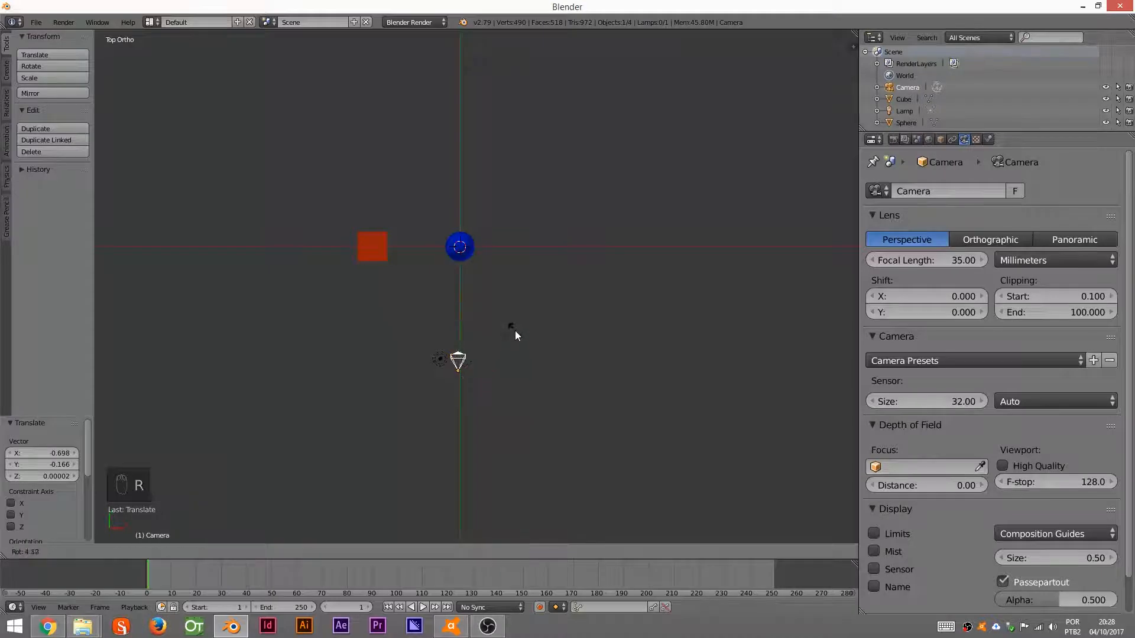
{"action": "left_click", "coordinate": [516, 332]}
Step: Move the lamp about -2.6 units in X and 3.1 units in Y, closer to the objects, and switch to textured viewport shading
{"action": "right_click_drag", "start_coordinate": [439, 358], "coordinate": [402, 314]}
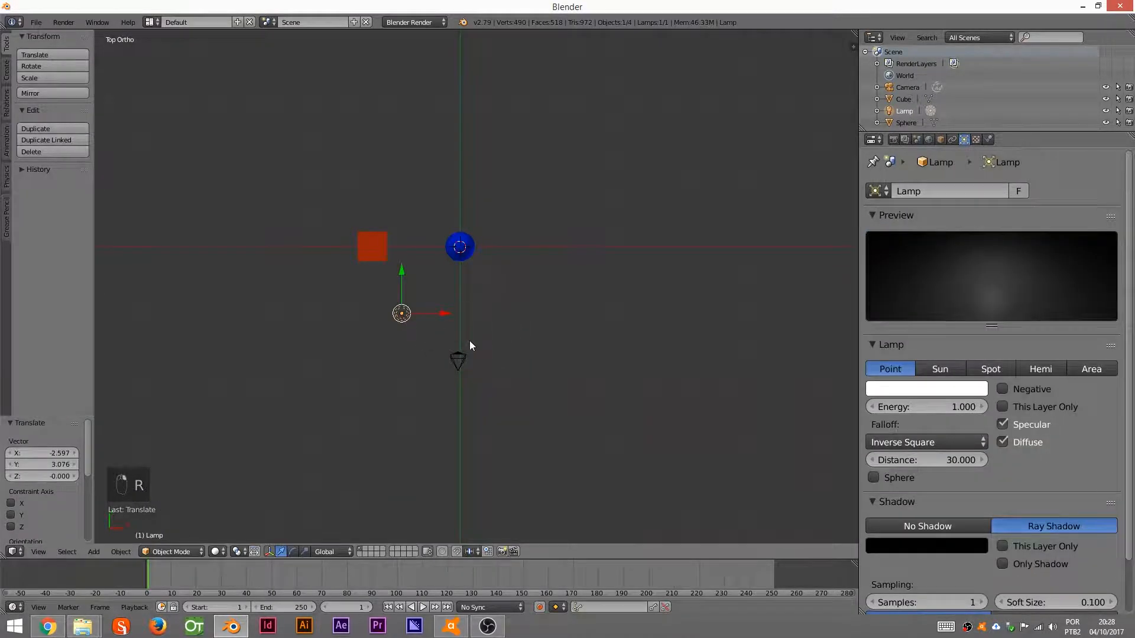
{"action": "key", "text": "alt+z"}
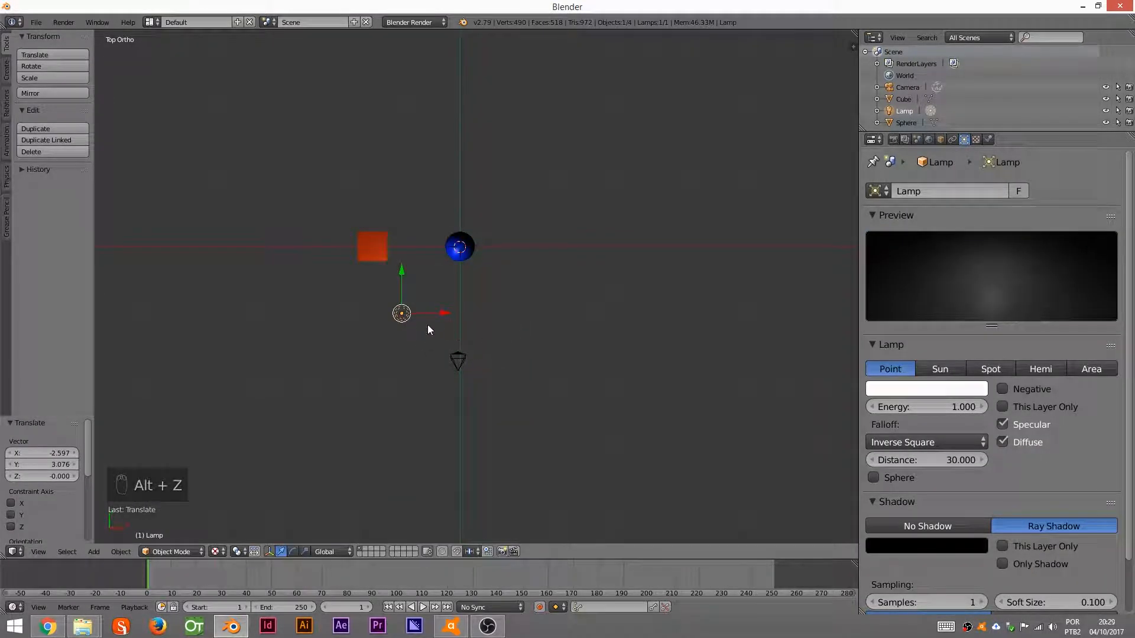
{"action": "key", "text": "alt+z"}
{"action": "key", "text": "alt+z"}
Step: From an angled view, shift the lamp about -0.36 units in X, -1.47 in Y and -1.38 in Z
{"action": "middle_click_drag", "start_coordinate": [477, 334], "coordinate": [475, 274]}
{"action": "key", "text": "g"}
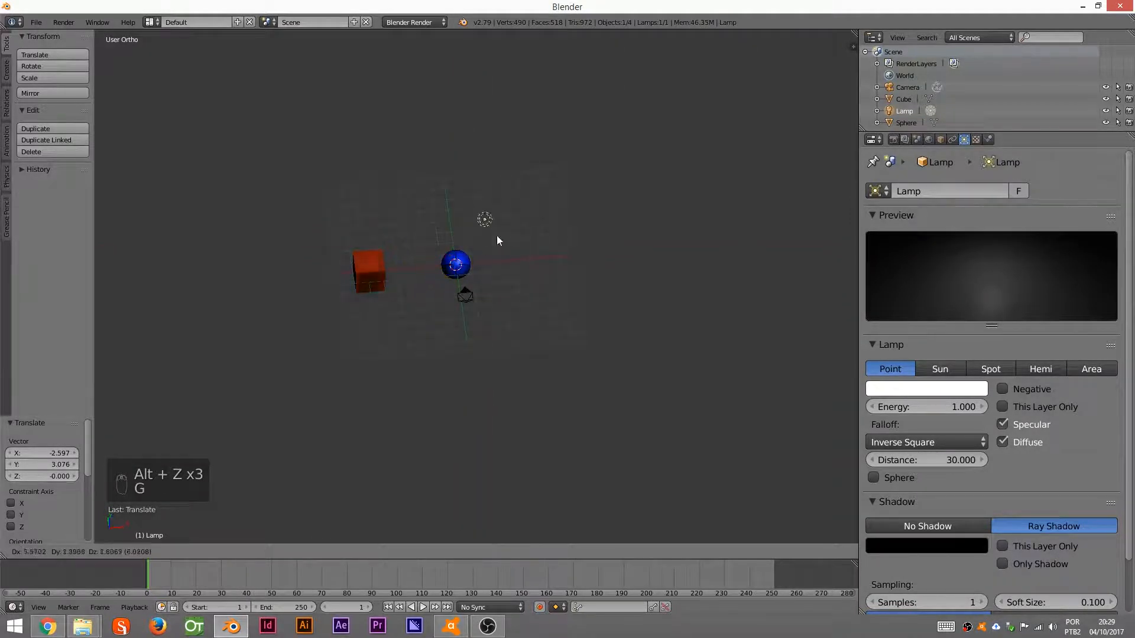
{"action": "left_click", "coordinate": [430, 305]}
{"action": "middle_click_drag", "start_coordinate": [430, 305], "coordinate": [438, 266]}
Step: In camera view, fit the frame to the viewport and move the camera about -0.45 units in Y and -0.91 in Z
{"action": "key", "text": "KP_0"}
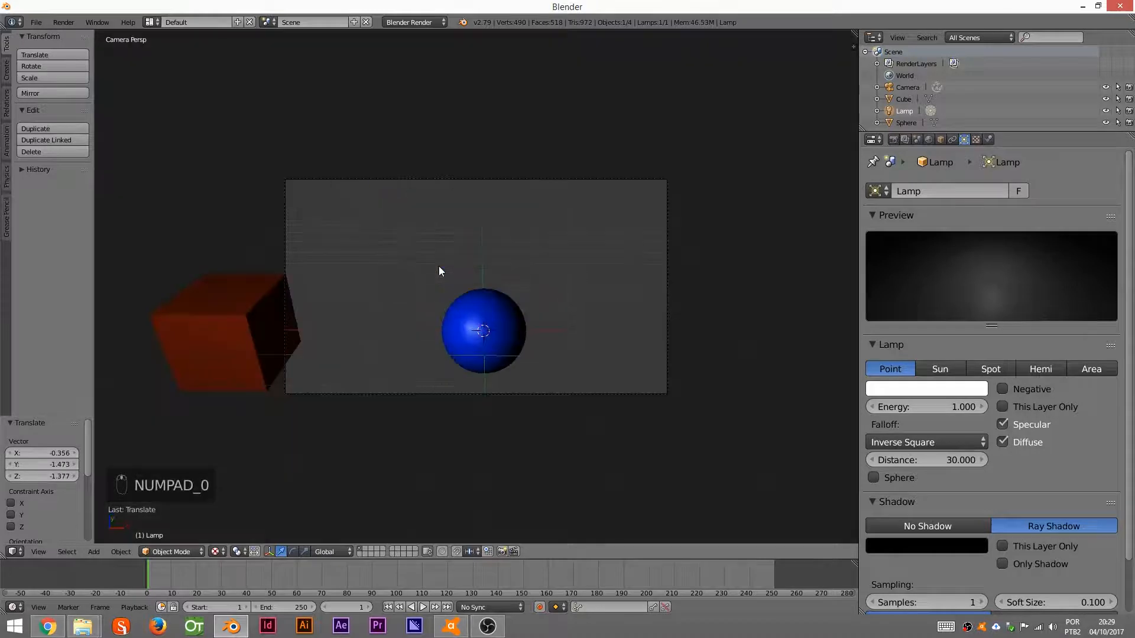
{"action": "right_click", "coordinate": [625, 181]}
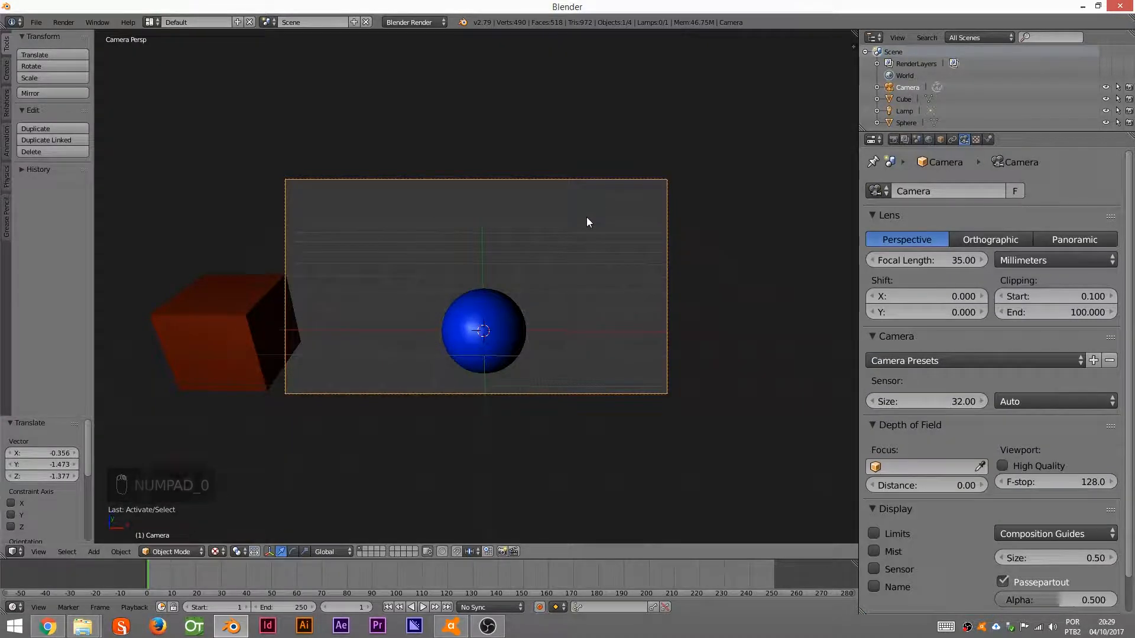
{"action": "key", "text": "Home"}
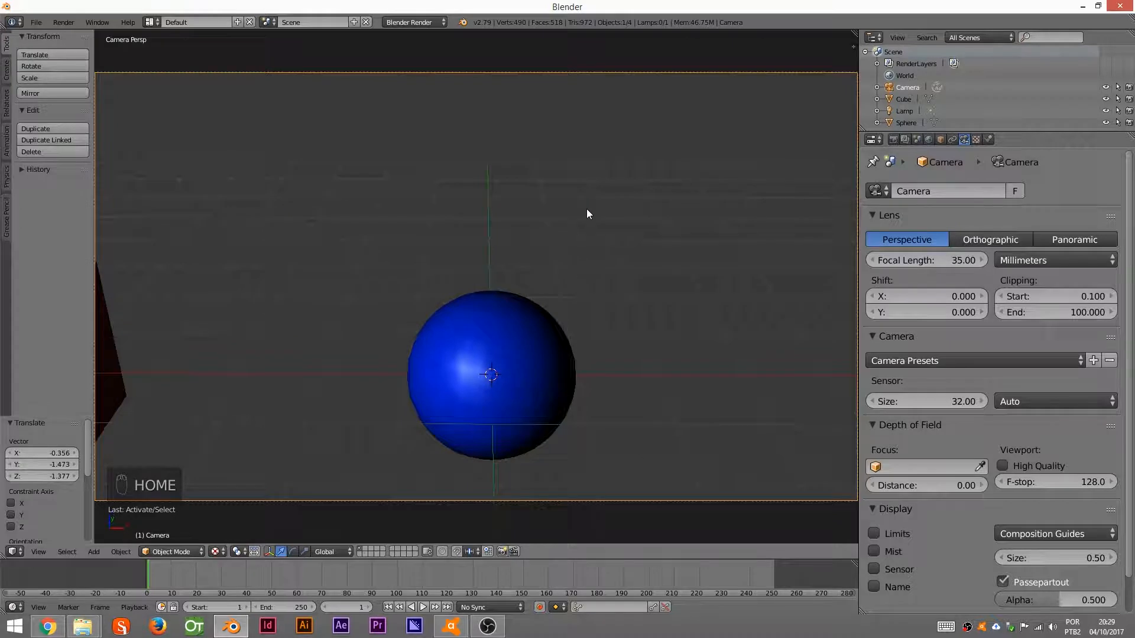
{"action": "key", "text": "g"}
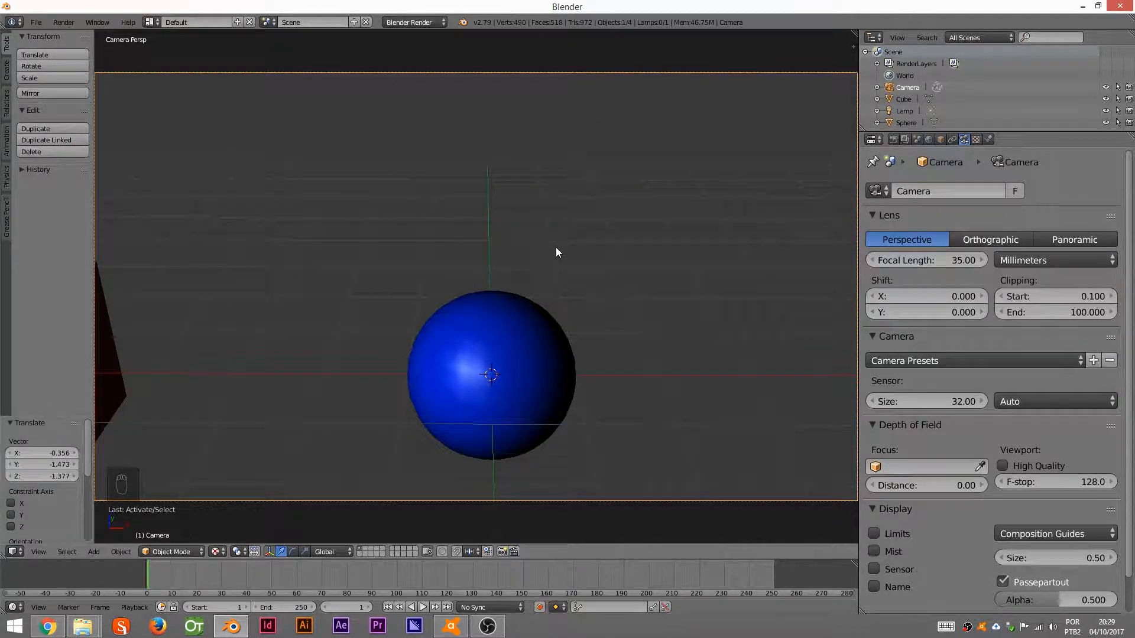
{"action": "left_click", "coordinate": [555, 390]}
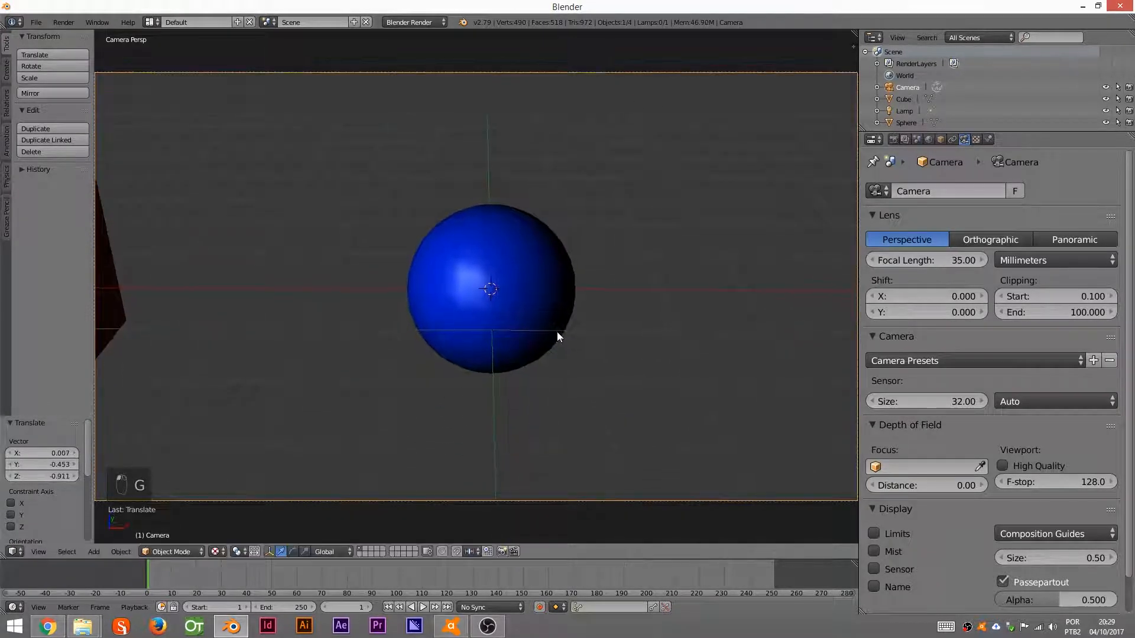
Step: Move the camera back about 5.13 units along its local Z axis and lower it about 0.24 units in global Z
{"action": "key", "text": "g"}
{"action": "key", "text": "z"}
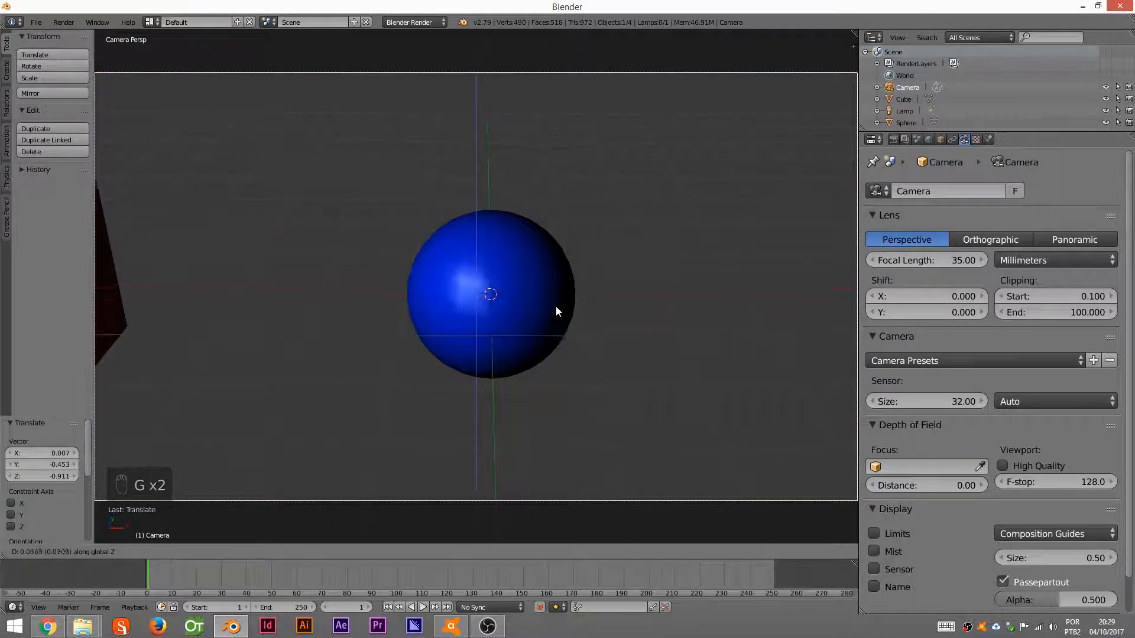
{"action": "key", "text": "z"}
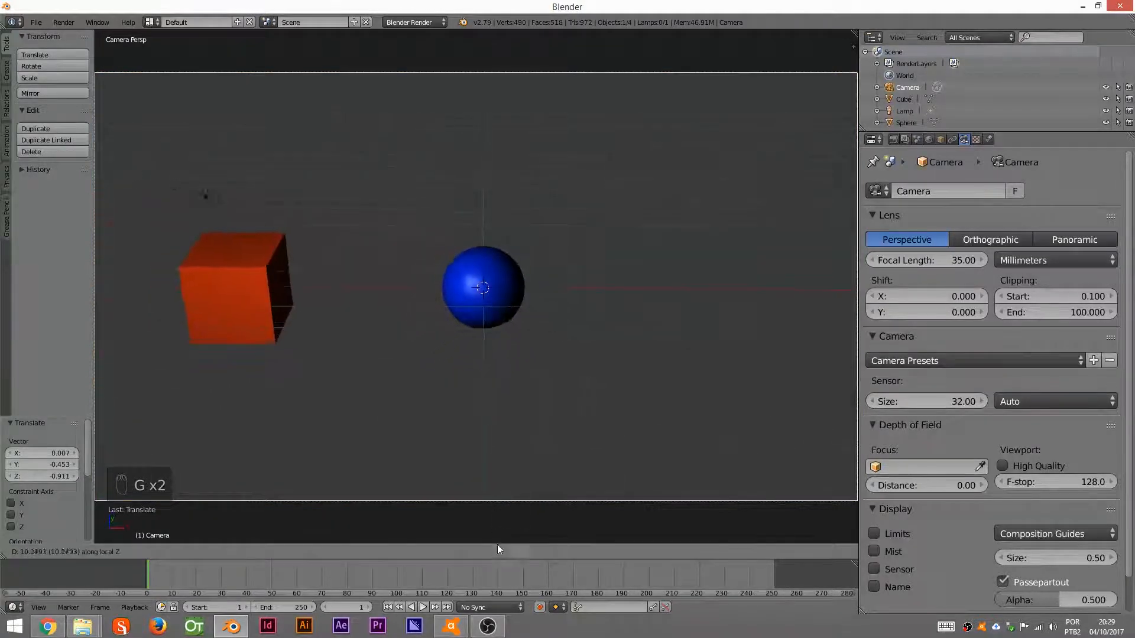
{"action": "left_click", "coordinate": [508, 484]}
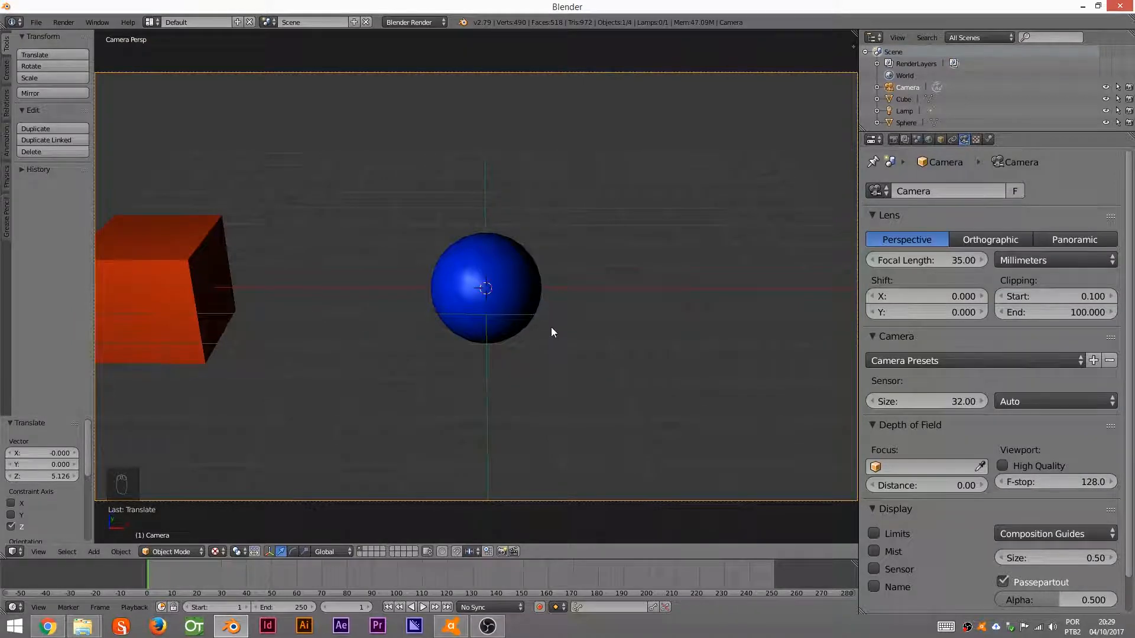
{"action": "key", "text": "g"}
{"action": "key", "text": "z"}
{"action": "left_click", "coordinate": [572, 292]}
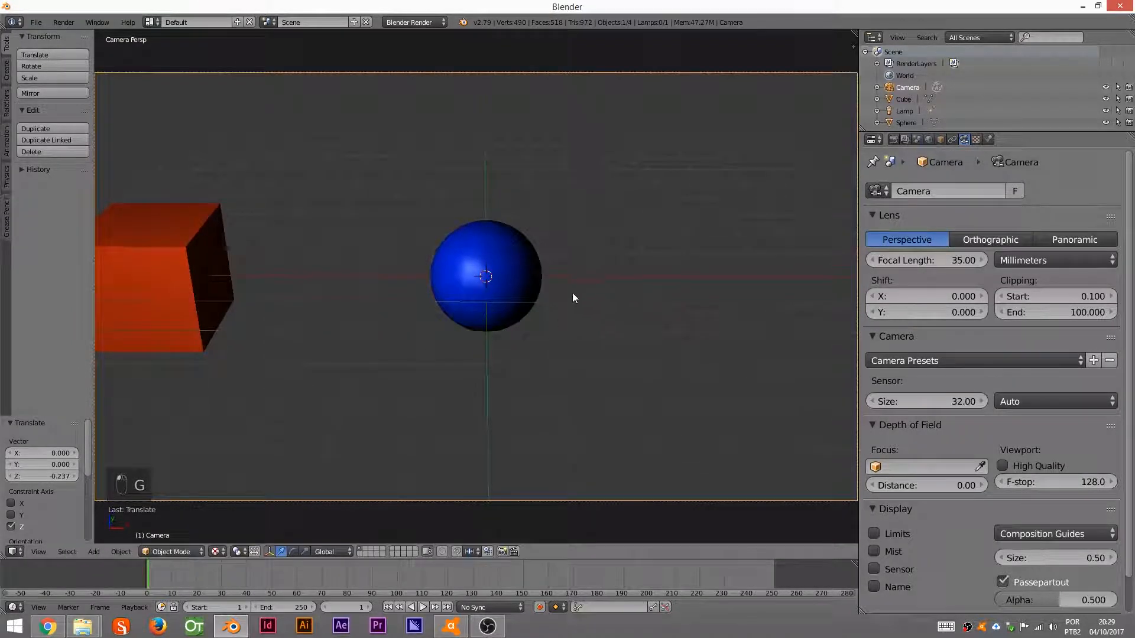
Step: Check the reframed camera view in rendered viewport shading and return to textured shading
{"action": "key", "text": "shift+z"}
{"action": "key", "text": "shift+z"}
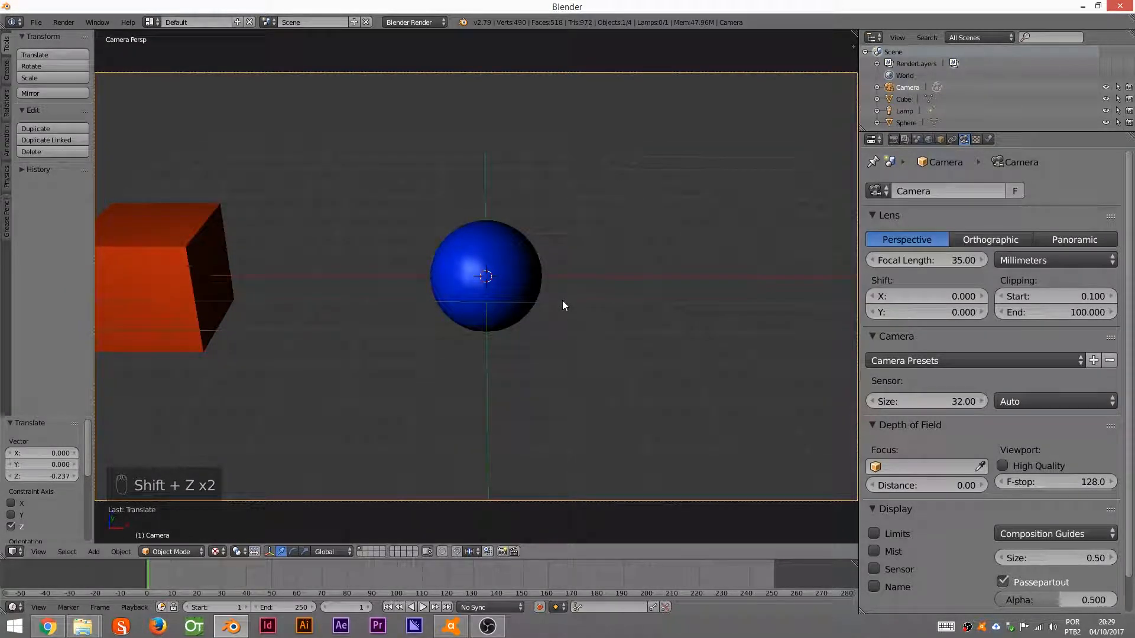
{"action": "key", "text": "shift+z"}
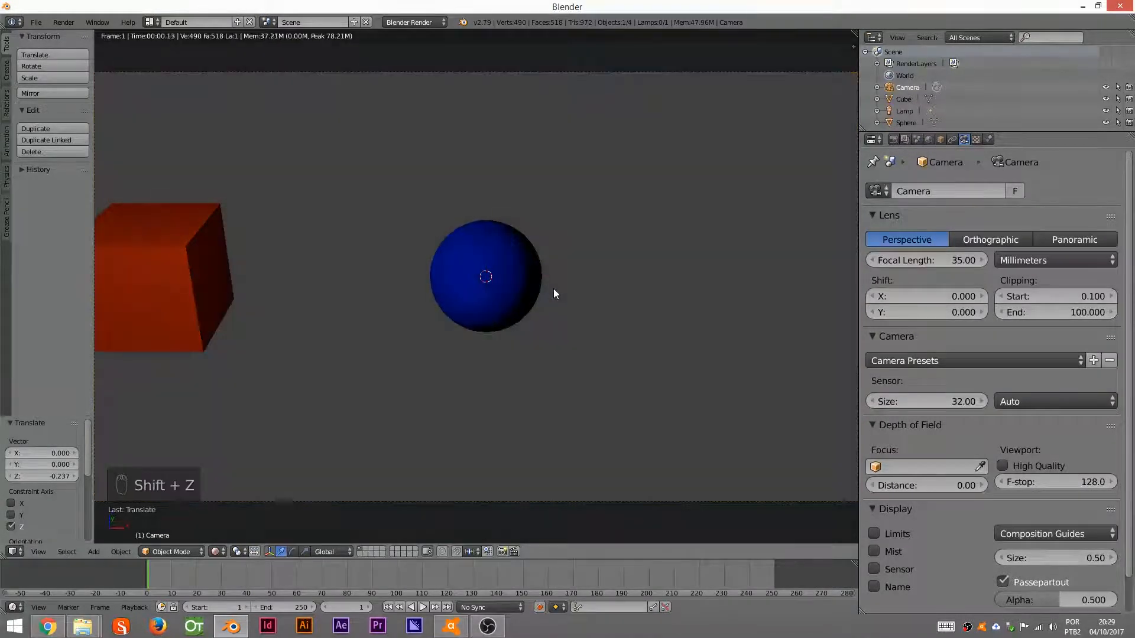
{"action": "key", "text": "shift+z"}
Step: From the front view, place the 3D cursor above and to the right of the sphere and add a Hemi lamp there
{"action": "key", "text": "KP_1"}
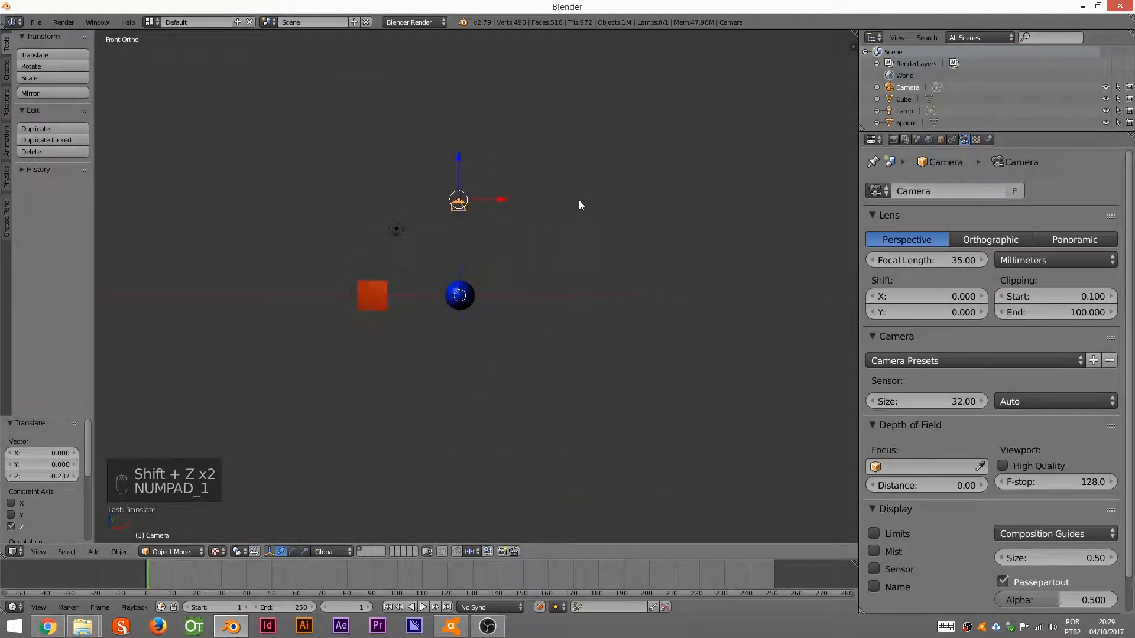
{"action": "left_click", "coordinate": [562, 242]}
{"action": "key", "text": "shift+z"}
{"action": "key", "text": "shift+z"}
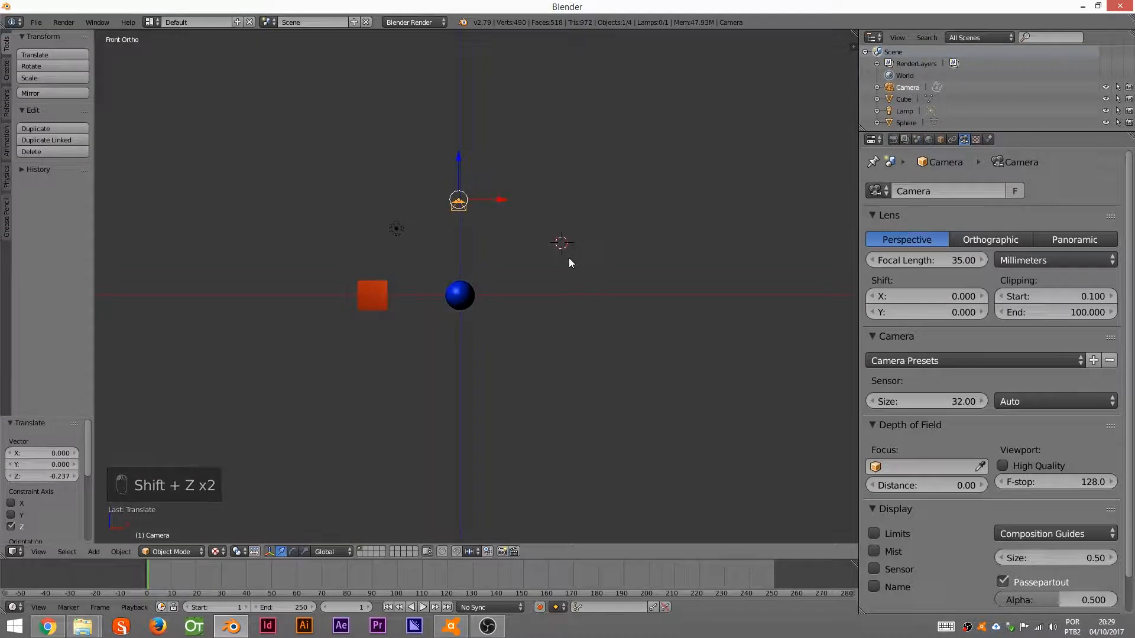
{"action": "key", "text": "shift+a"}
{"action": "mouse_move", "coordinate": [555, 394]}
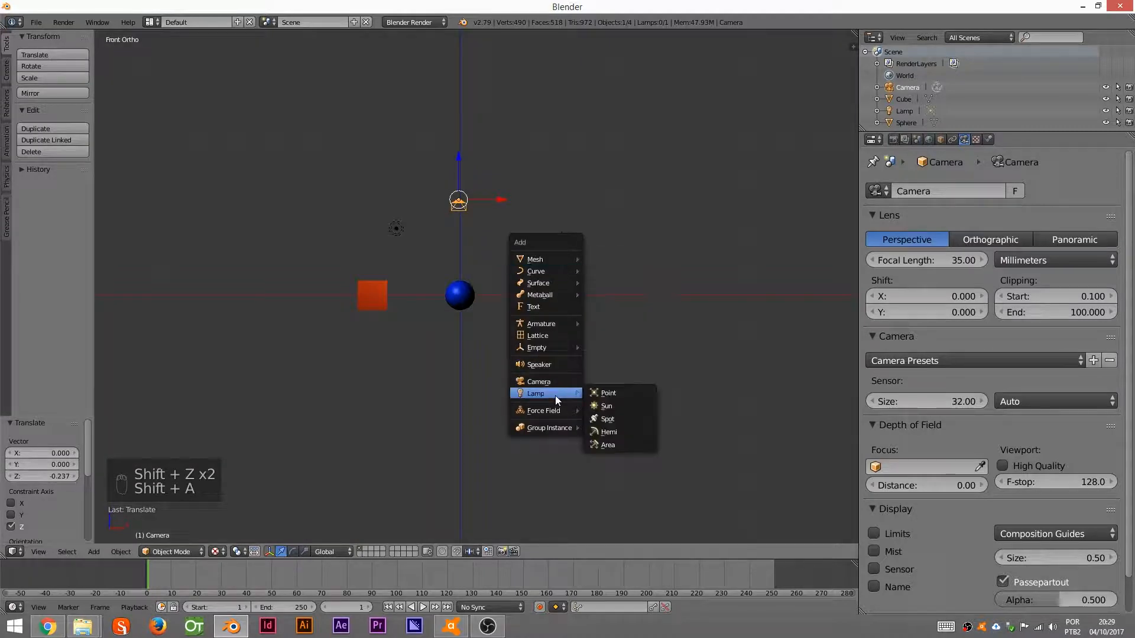
{"action": "left_click", "coordinate": [614, 432]}
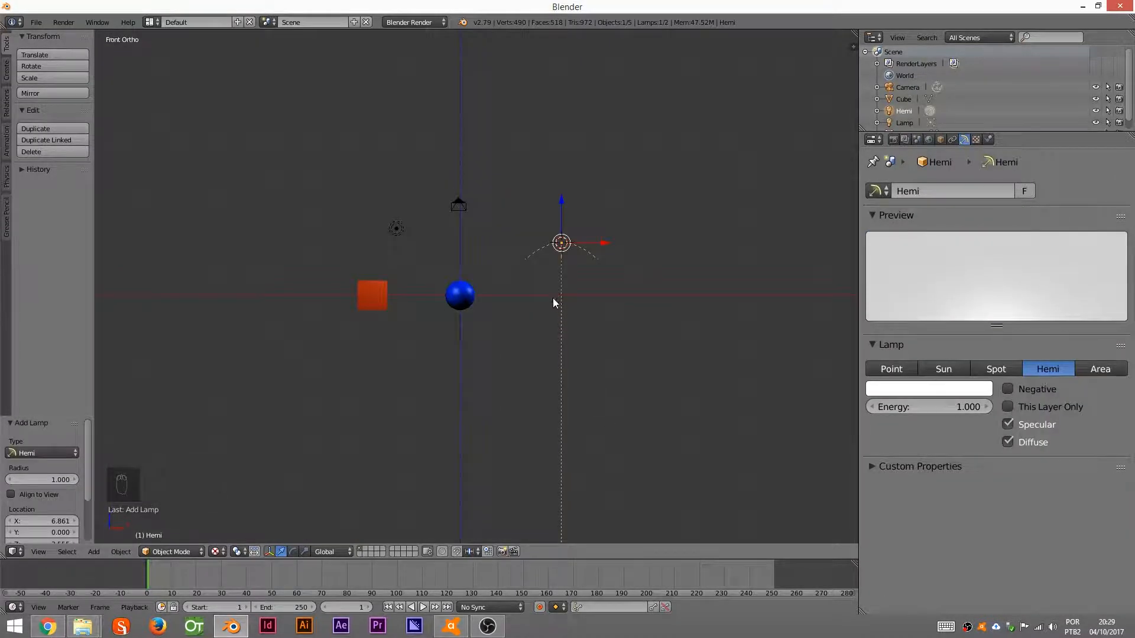
Step: Check the Hemi lamp's effect in rendered shading from the front and through the camera
{"action": "key", "text": "shift+z"}
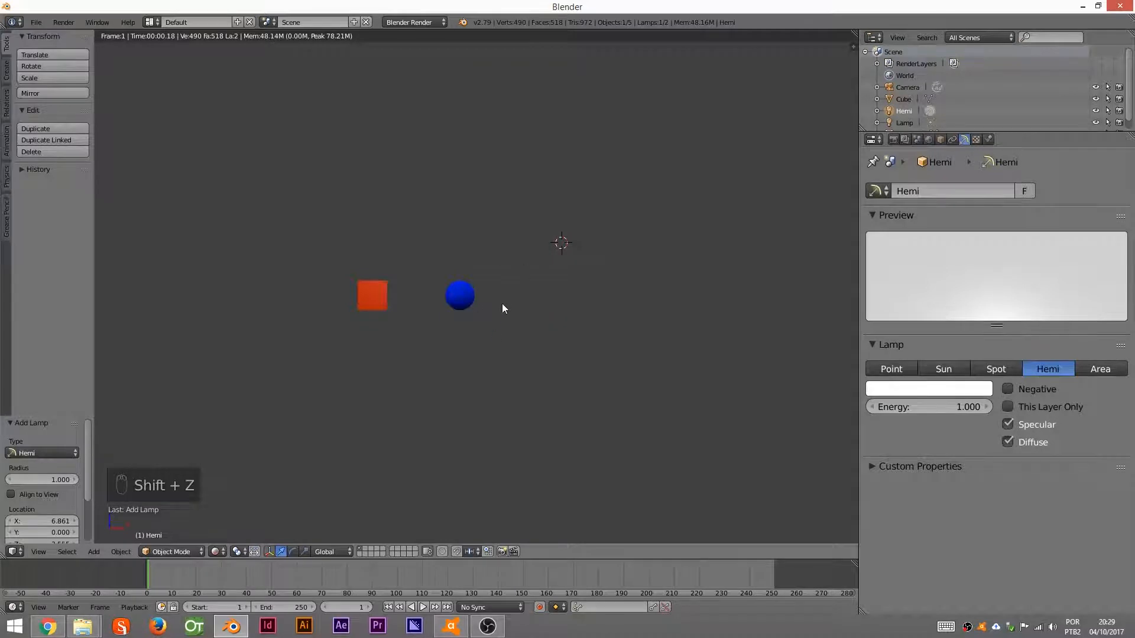
{"action": "key", "text": "shift+z"}
{"action": "key", "text": "KP_0"}
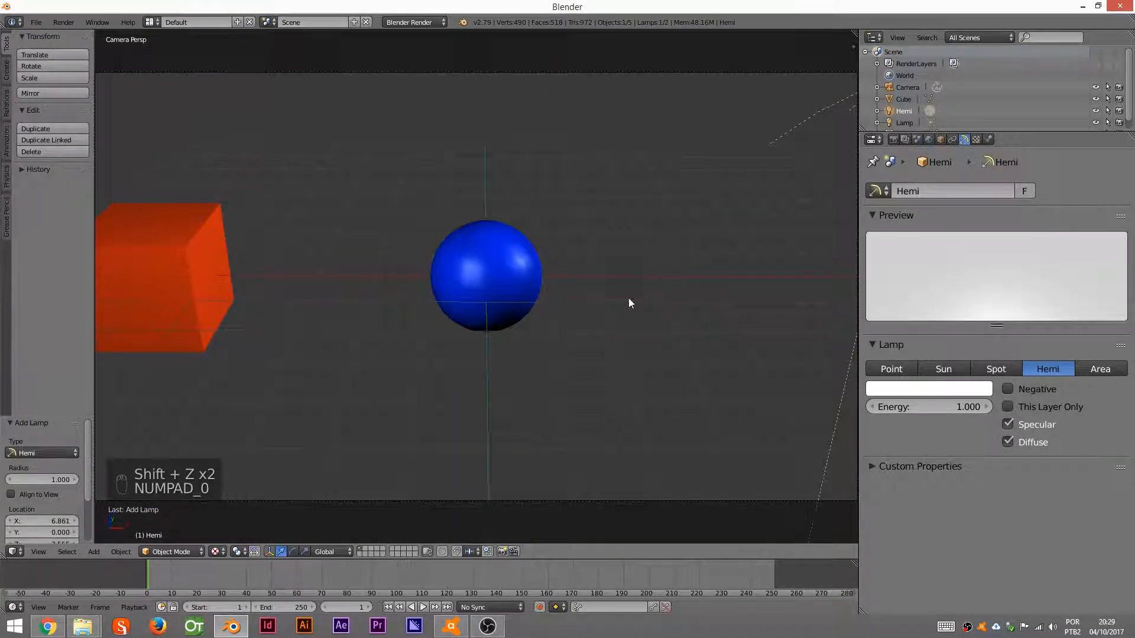
{"action": "key", "text": "shift+z"}
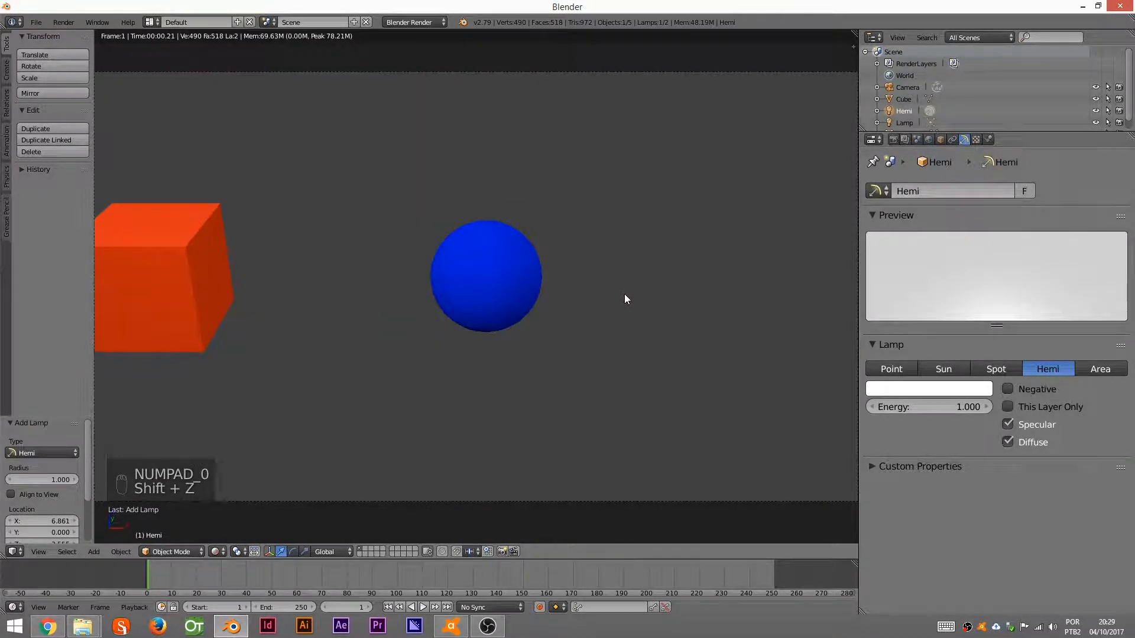
{"action": "key", "text": "shift+z"}
Step: Select the sphere, show the camera view in rendered shading and set BolaMat's specular intensity to 0.761
{"action": "right_click", "coordinate": [503, 248]}
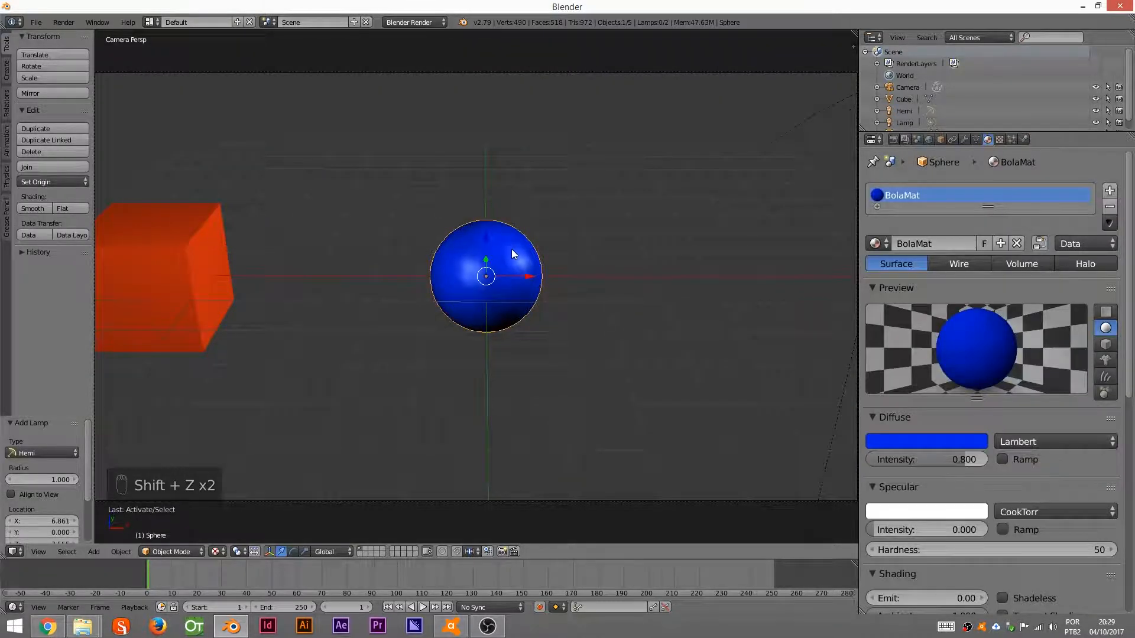
{"action": "key", "text": "shift+z"}
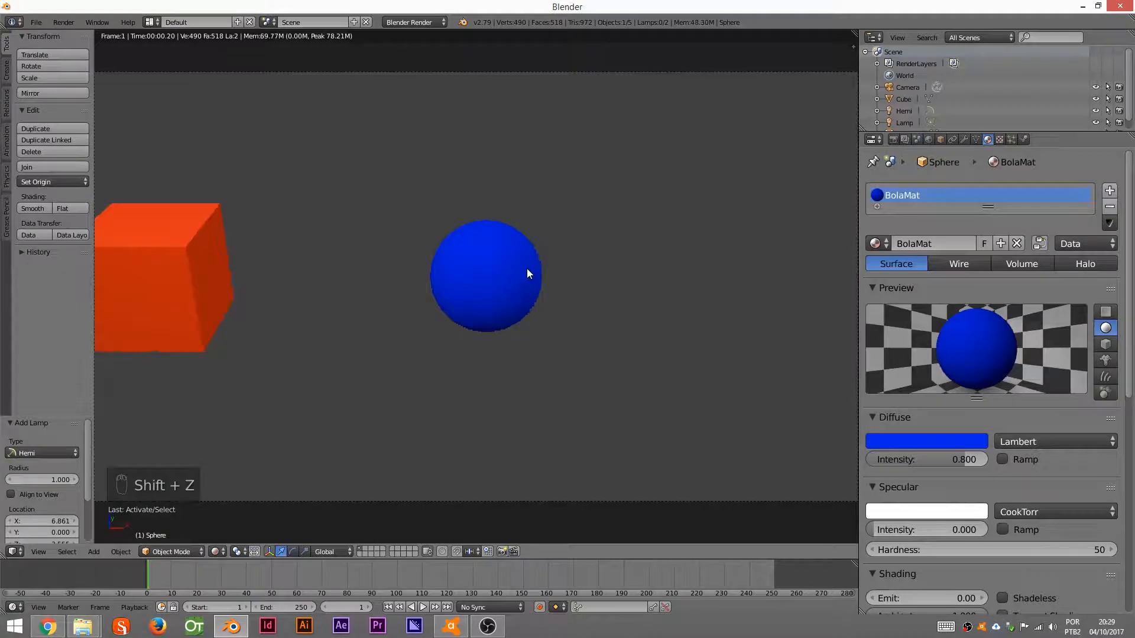
{"action": "key", "text": "shift+z"}
{"action": "key", "text": "alt+z"}
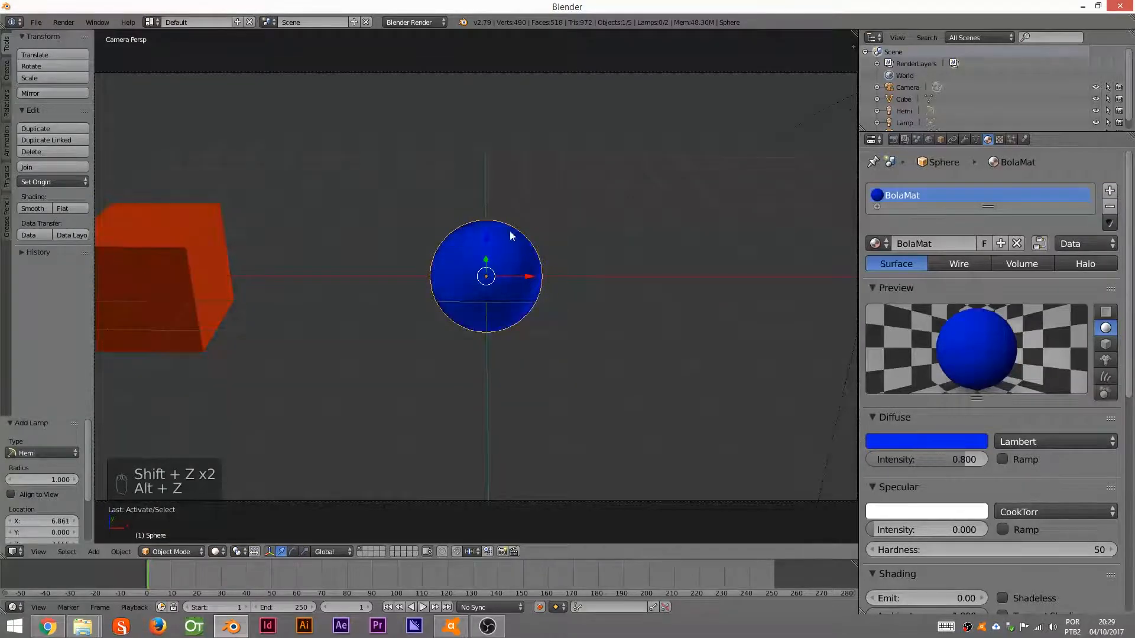
{"action": "key", "text": "shift+z"}
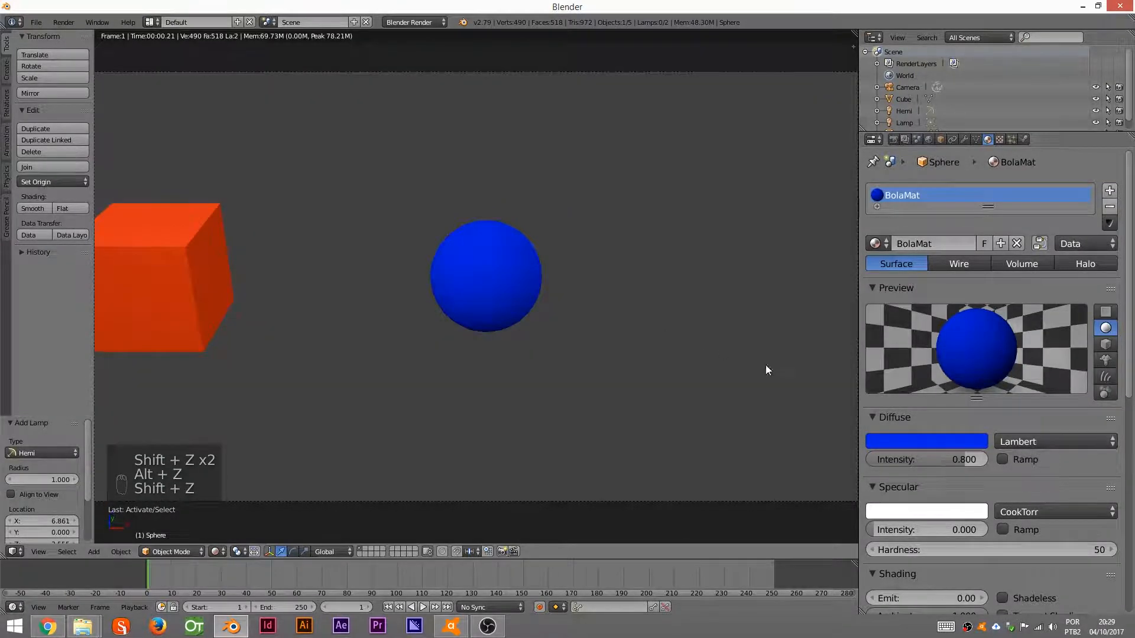
{"action": "left_click_drag", "start_coordinate": [873, 530], "coordinate": [952, 530]}
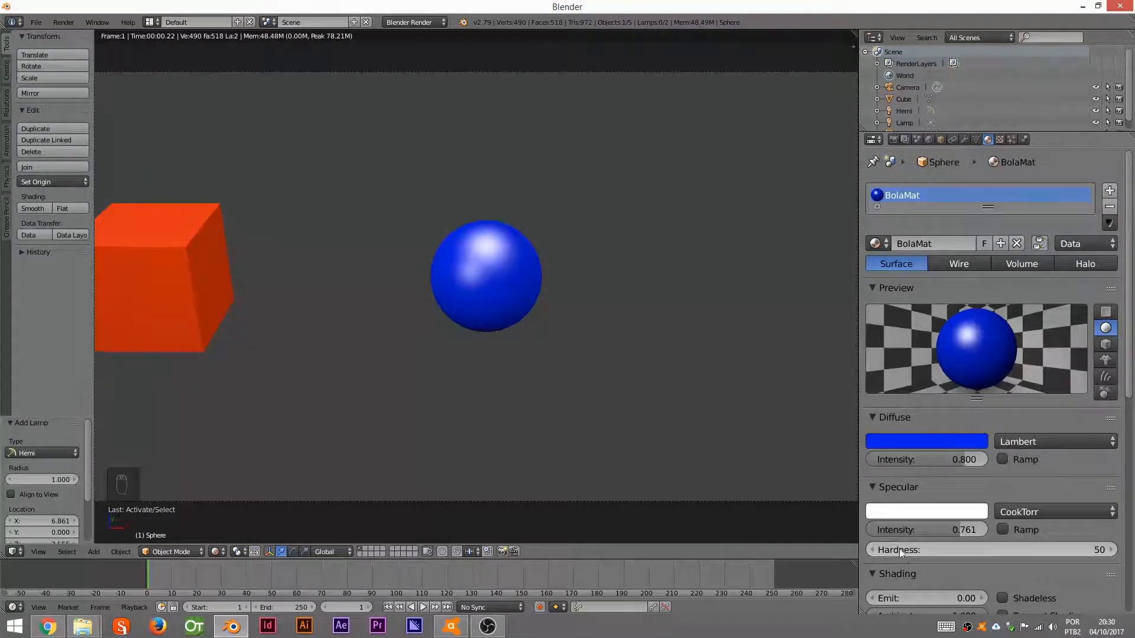
Step: Try the Phong specular shader on BolaMat, switch it to WardIso and set the slope to 0.056
{"action": "left_click", "coordinate": [1016, 513]}
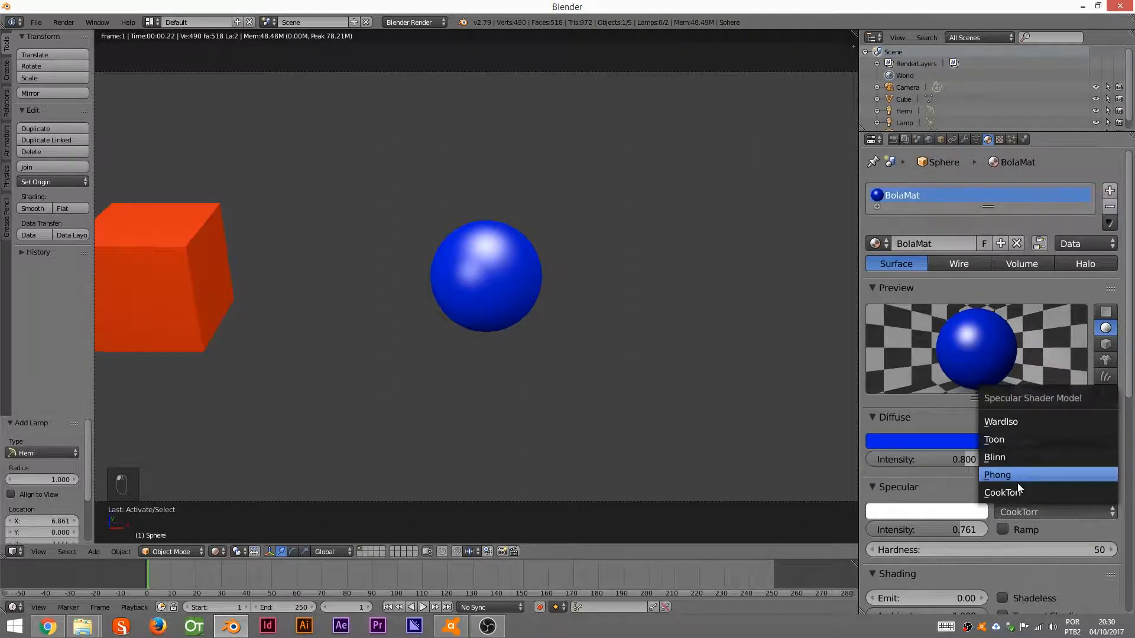
{"action": "left_click", "coordinate": [1017, 477]}
{"action": "left_click", "coordinate": [1022, 514]}
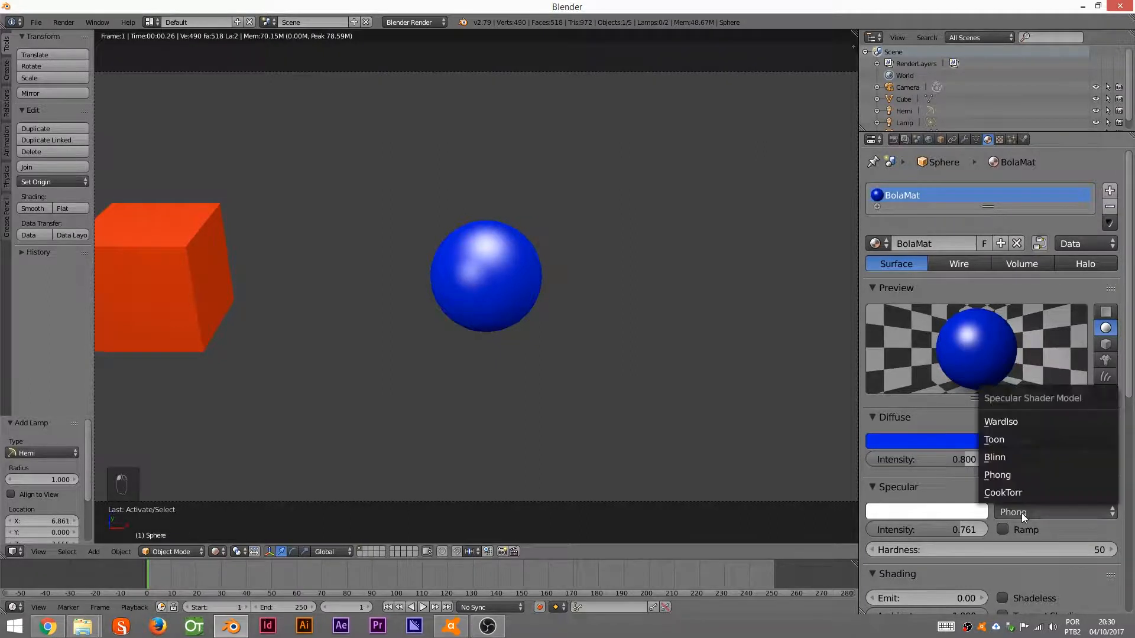
{"action": "left_click", "coordinate": [1021, 424]}
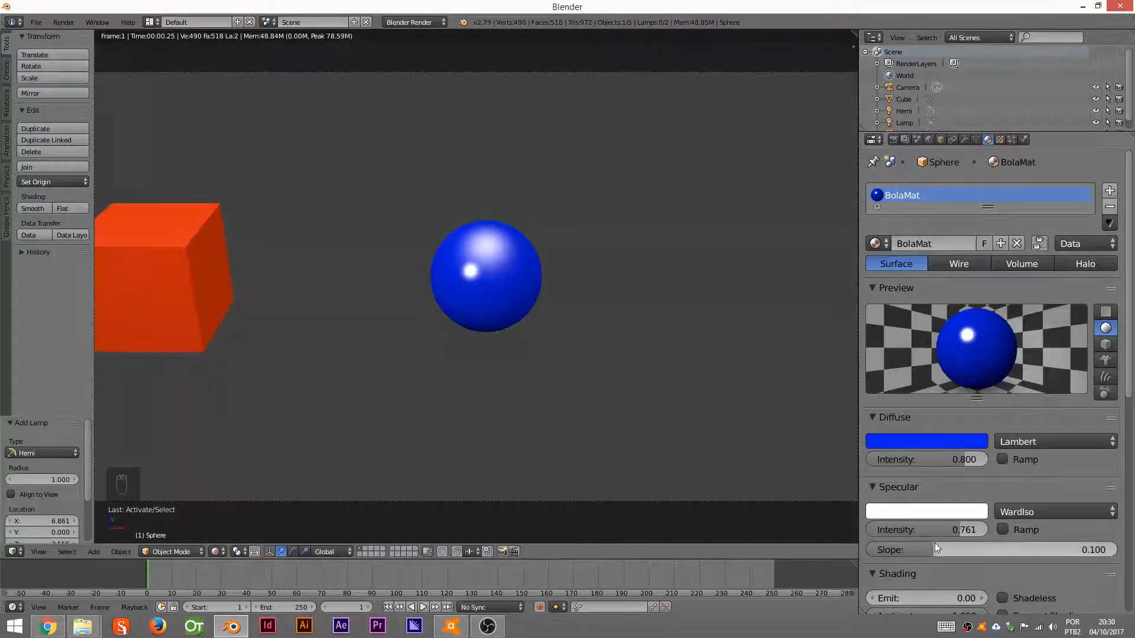
{"action": "left_click_drag", "start_coordinate": [931, 551], "coordinate": [1024, 565]}
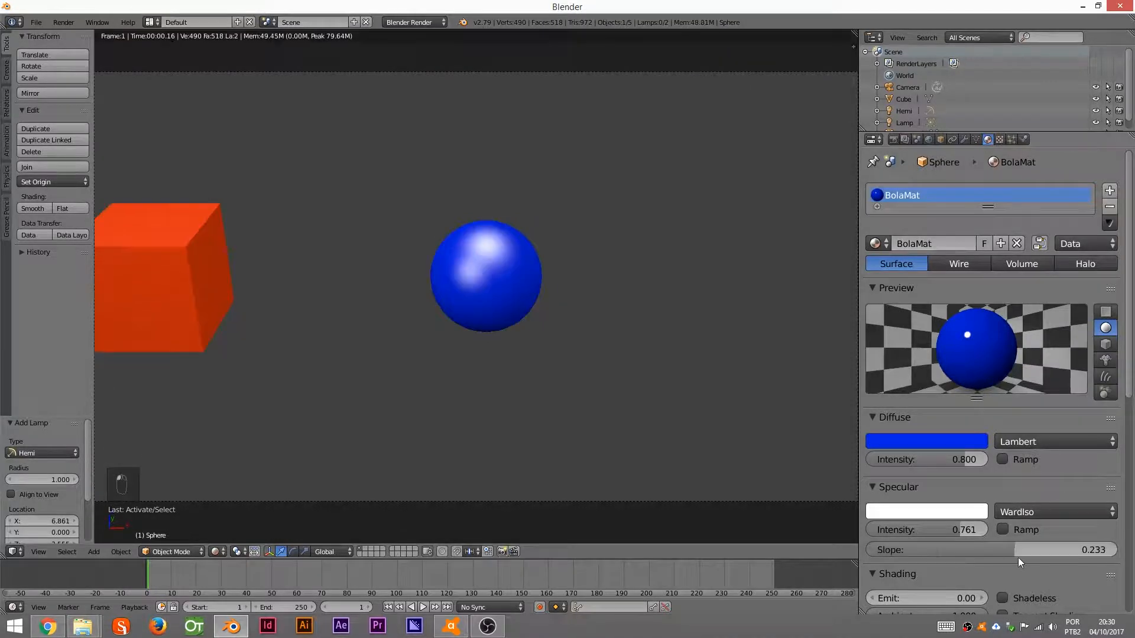
{"action": "left_click_drag", "start_coordinate": [986, 556], "coordinate": [904, 547]}
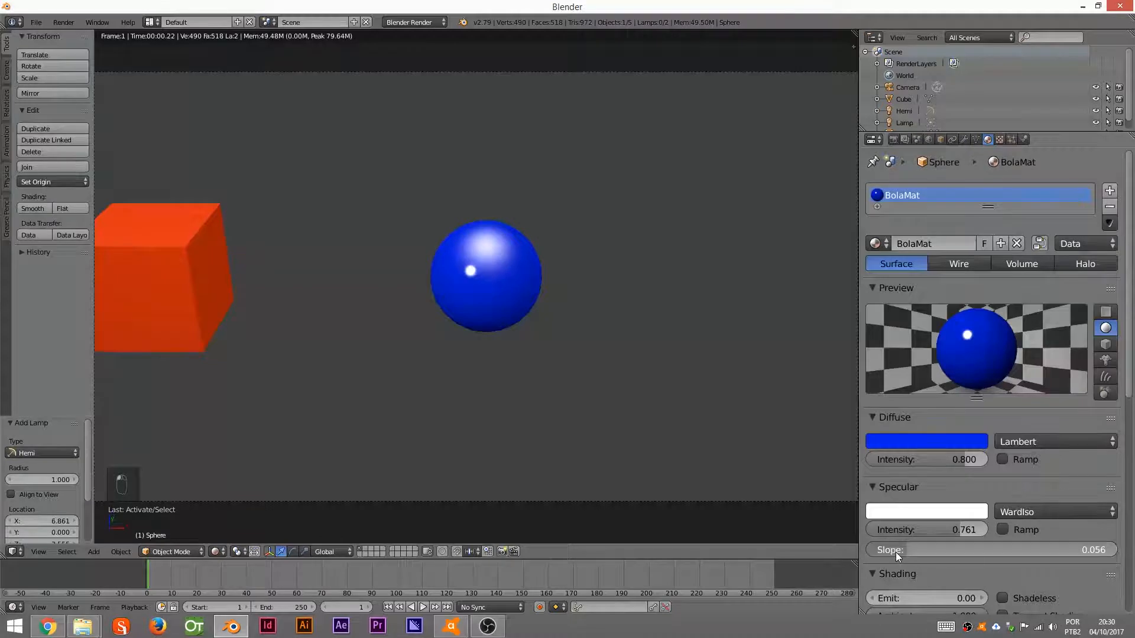
Step: Change BolaMat's specular colour to yellow and check the result with a full render from the camera
{"action": "left_click", "coordinate": [931, 514]}
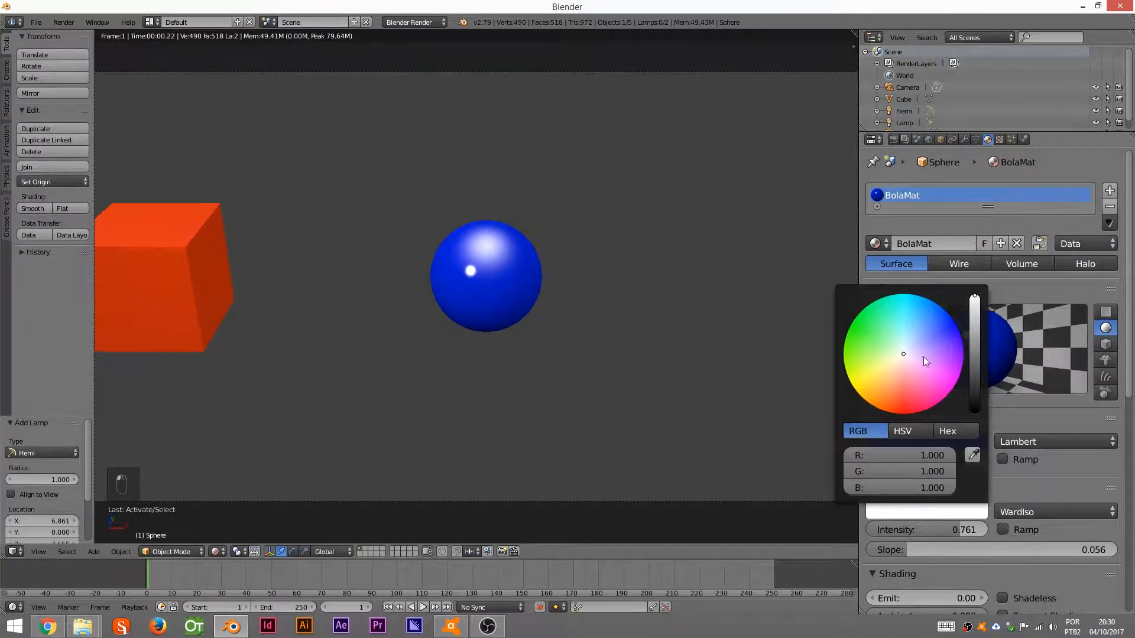
{"action": "left_click_drag", "start_coordinate": [903, 356], "coordinate": [843, 385]}
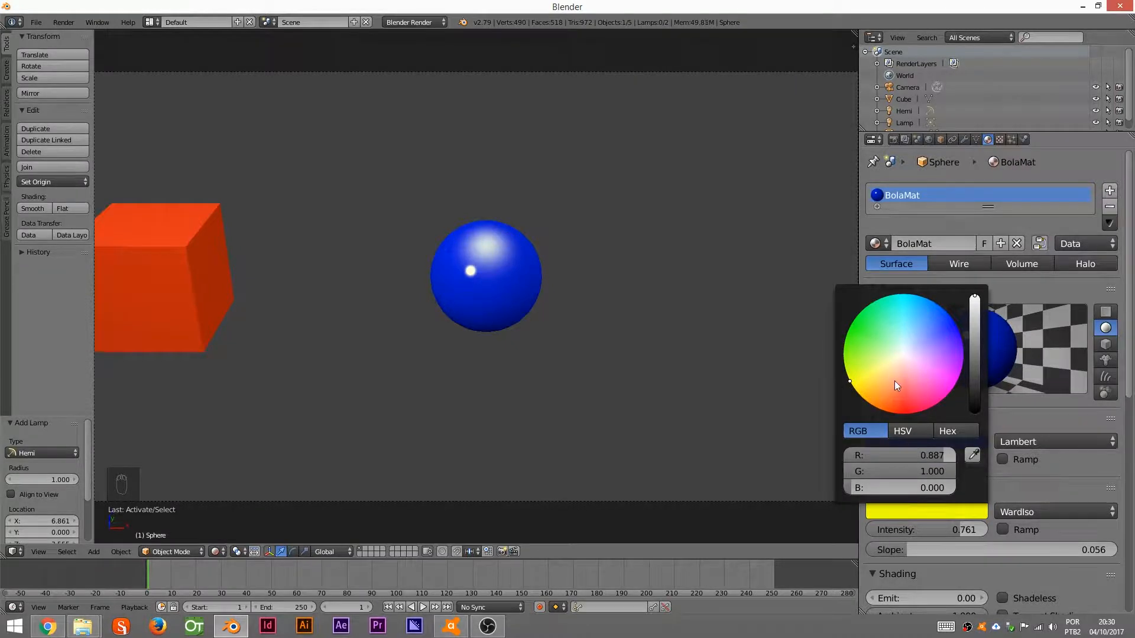
{"action": "left_click", "coordinate": [856, 384]}
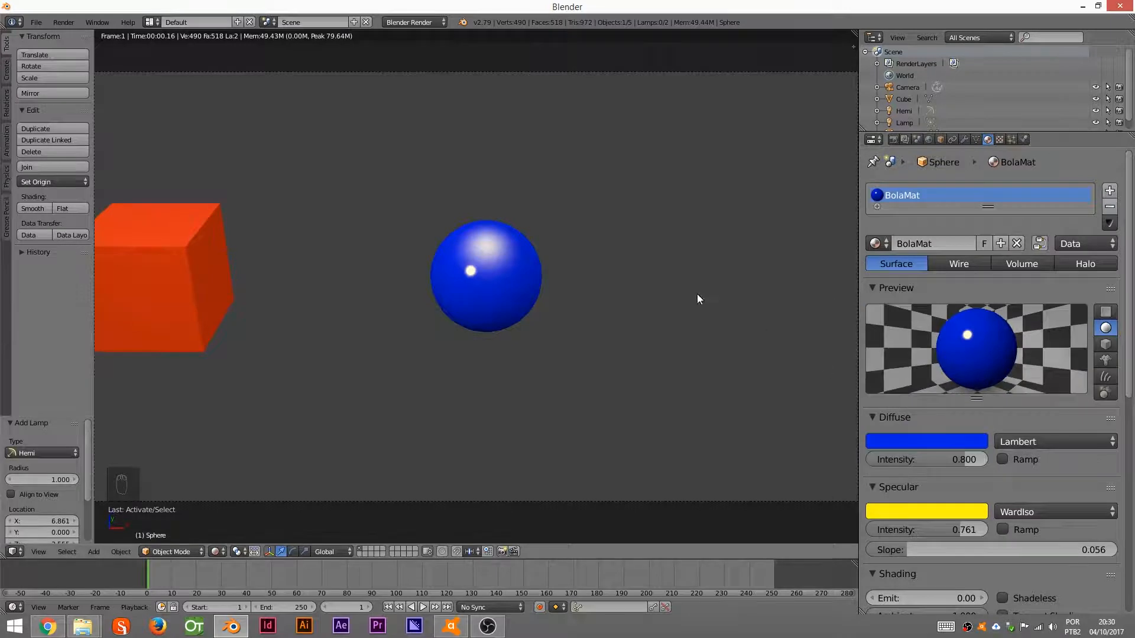
{"action": "key", "text": "shift+z"}
{"action": "key", "text": "F12"}
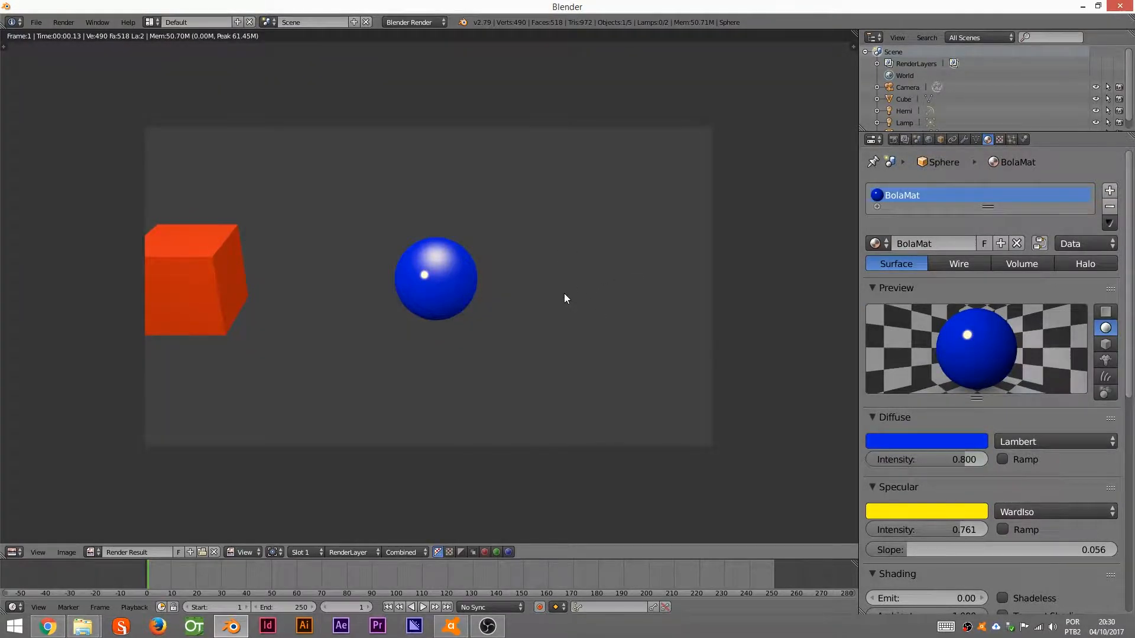
{"action": "key", "text": "Escape"}
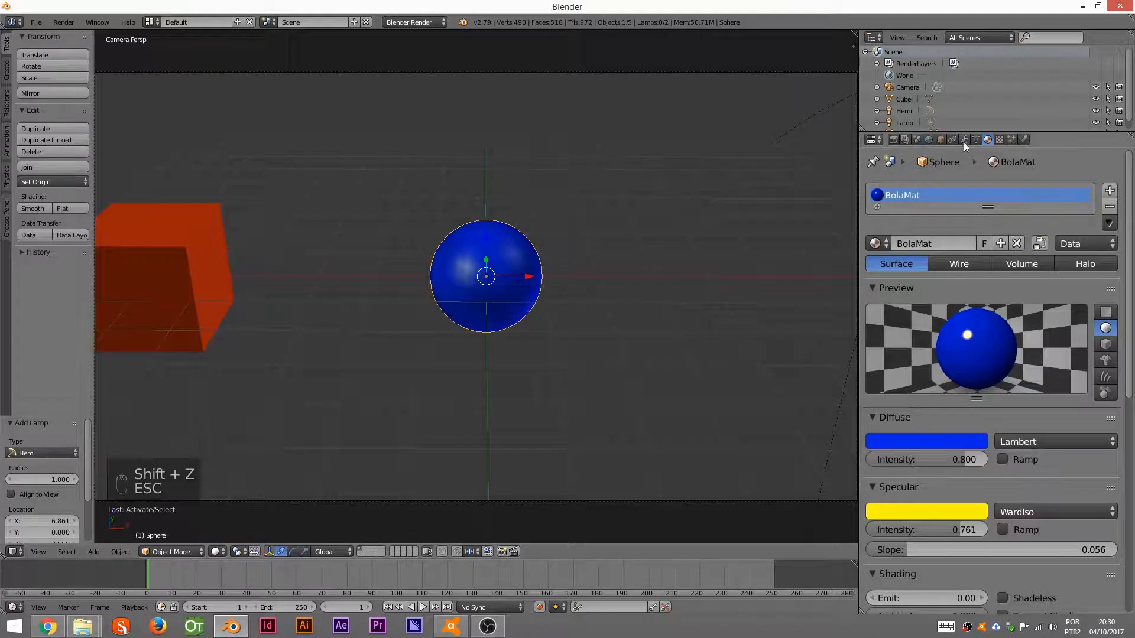
Step: Set the world's horizon colour to black and check the background in rendered viewport shading
{"action": "left_click", "coordinate": [929, 139]}
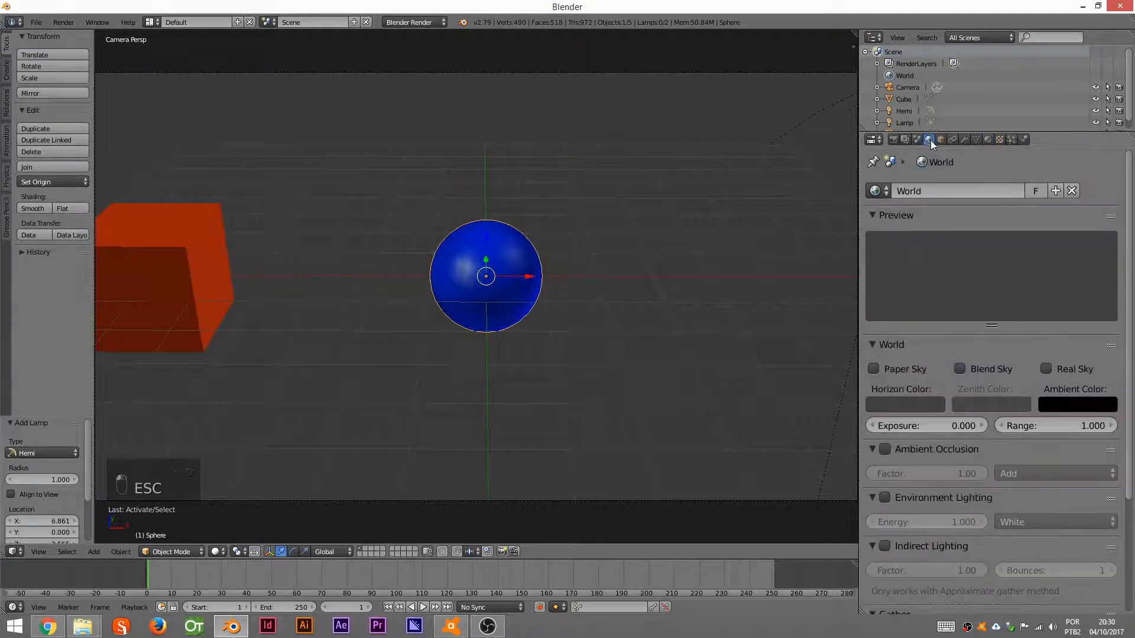
{"action": "left_click", "coordinate": [904, 404]}
{"action": "left_click_drag", "start_coordinate": [1002, 280], "coordinate": [1005, 311]}
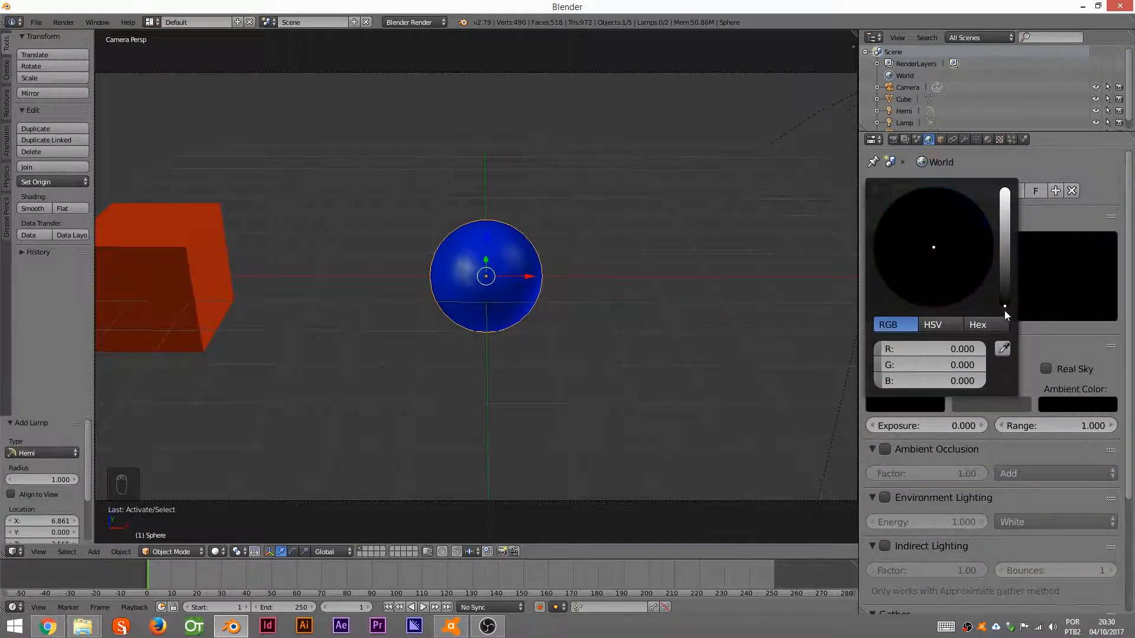
{"action": "key", "text": "shift+z"}
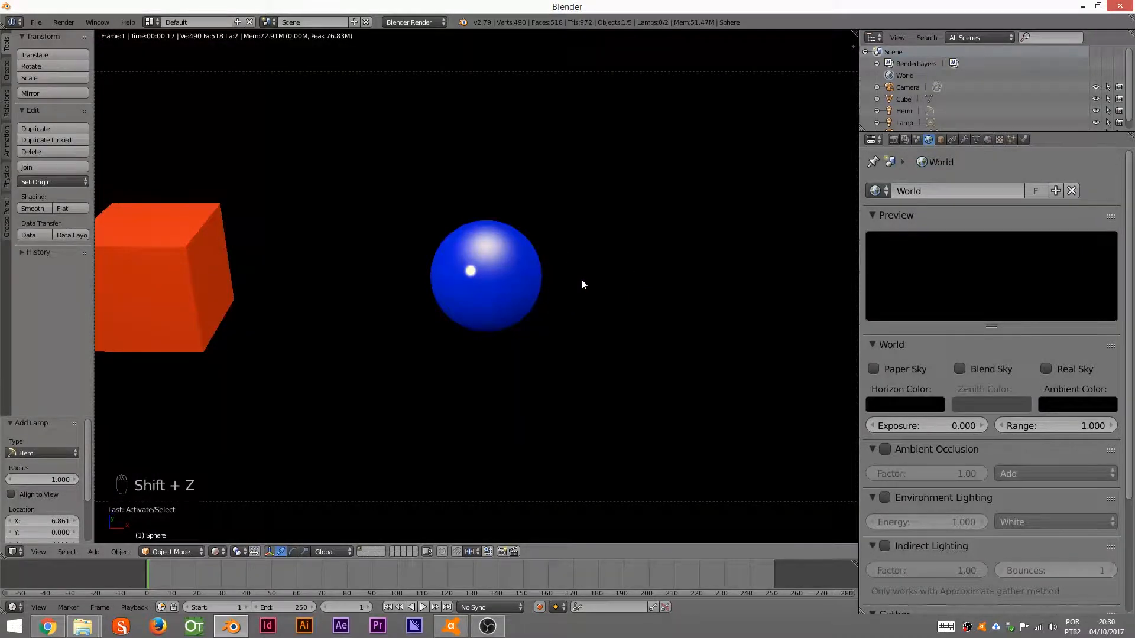
{"action": "key", "text": "shift+z"}
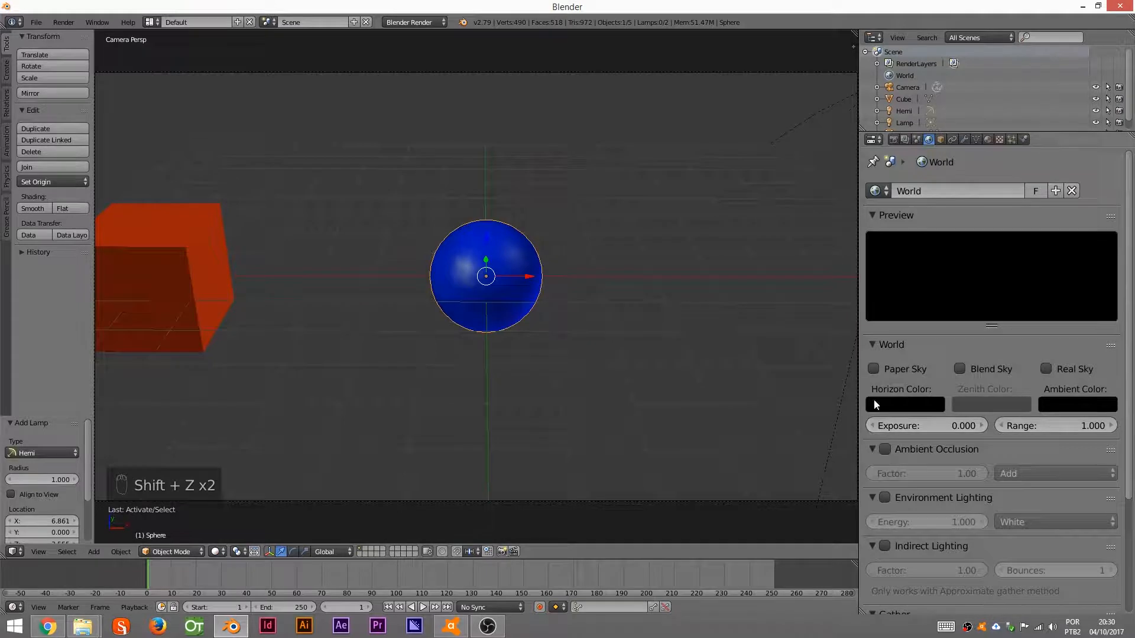
Step: Set BolaMat's specular intensity to 0 and compare the sphere in rendered shading before and after the change
{"action": "left_click", "coordinate": [988, 140]}
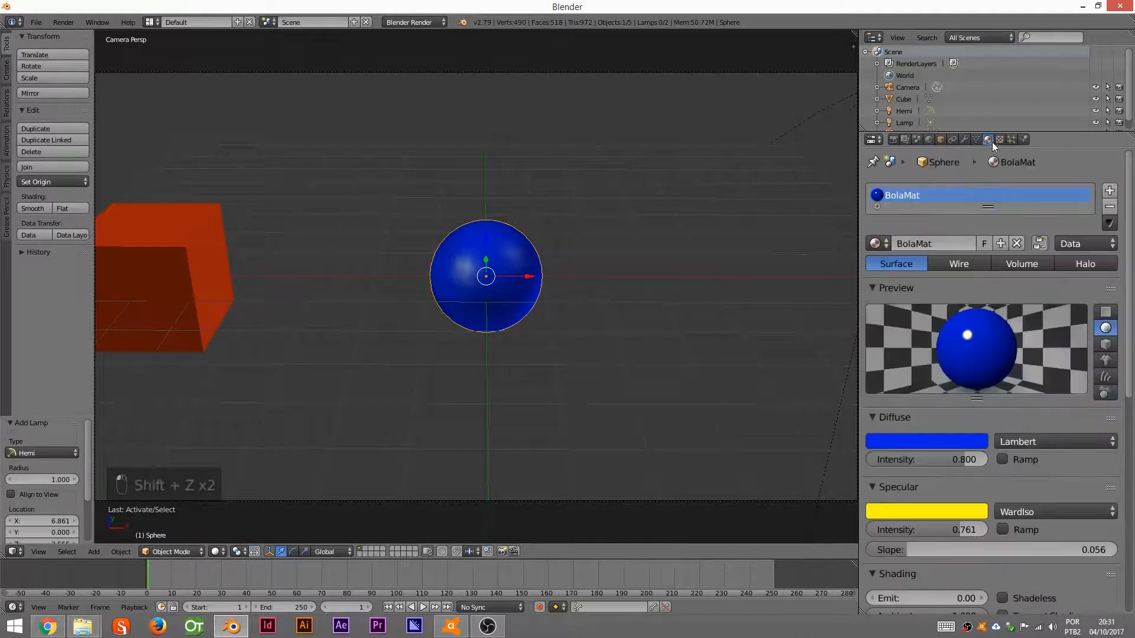
{"action": "scroll", "coordinate": [928, 443], "scroll_direction": "down", "scroll_amount": 2}
{"action": "mouse_move", "coordinate": [938, 354]}
{"action": "middle_mouse_down"}
{"action": "mouse_move", "coordinate": [938, 315]}
{"action": "mouse_move", "coordinate": [939, 350]}
{"action": "middle_mouse_up"}
{"action": "key", "text": "shift+z"}
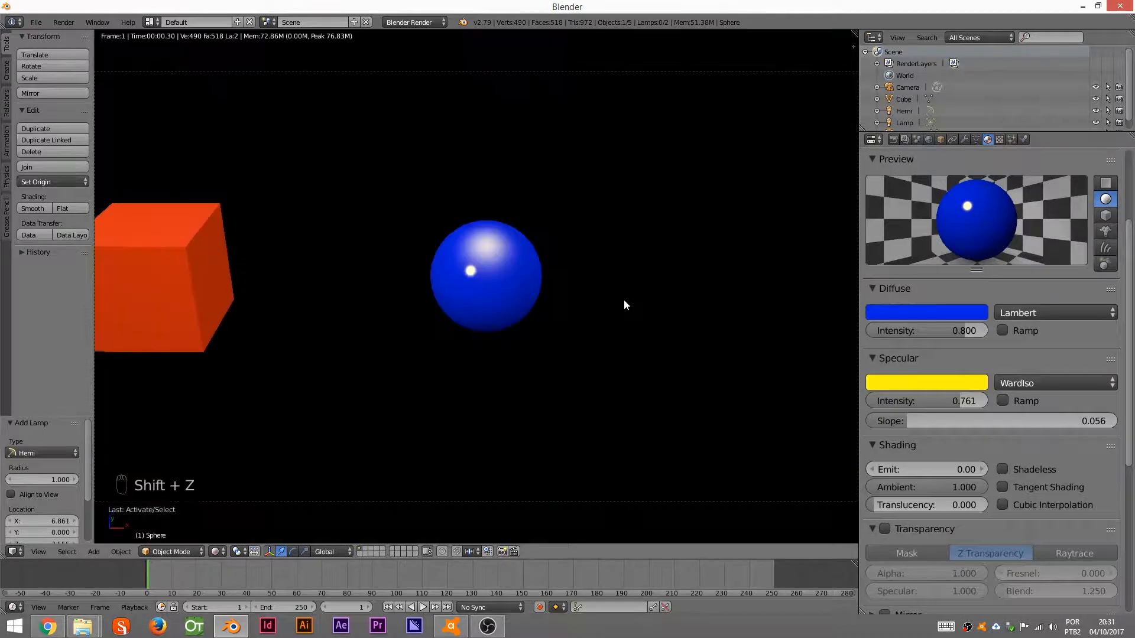
{"action": "key", "text": "shift+z"}
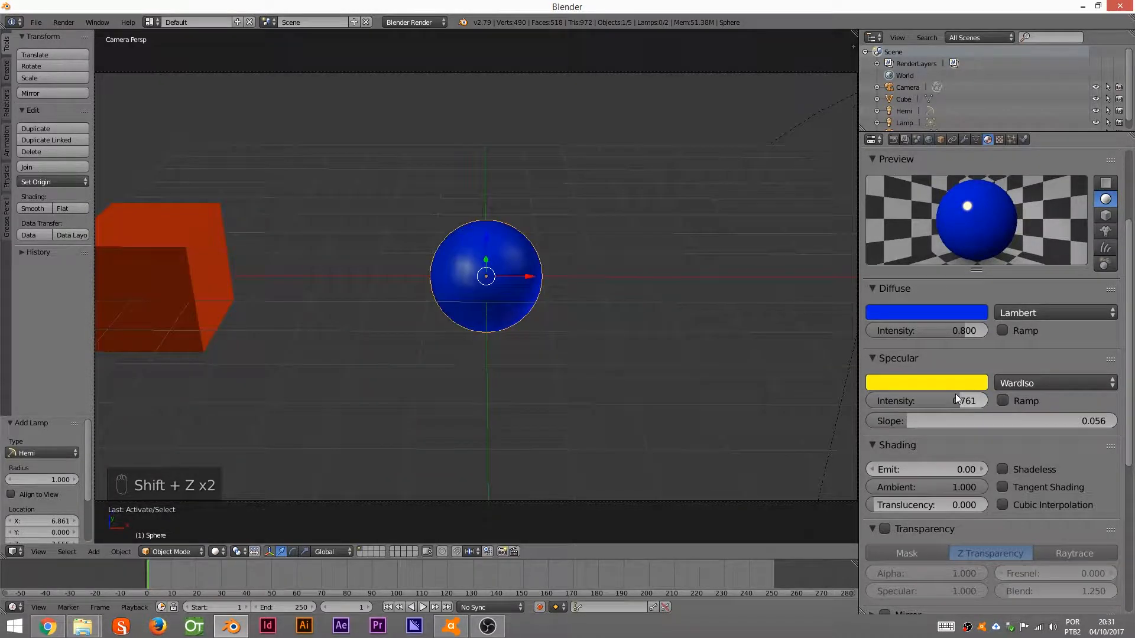
{"action": "left_click_drag", "start_coordinate": [959, 406], "coordinate": [792, 393]}
{"action": "key", "text": "shift+z"}
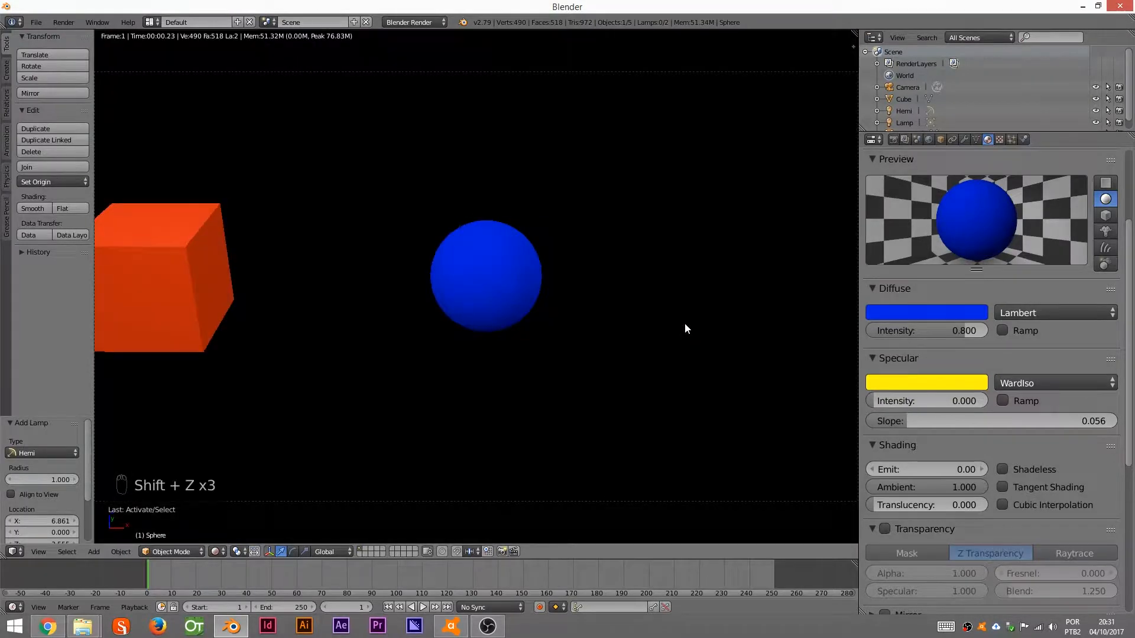
{"action": "key", "text": "shift+z"}
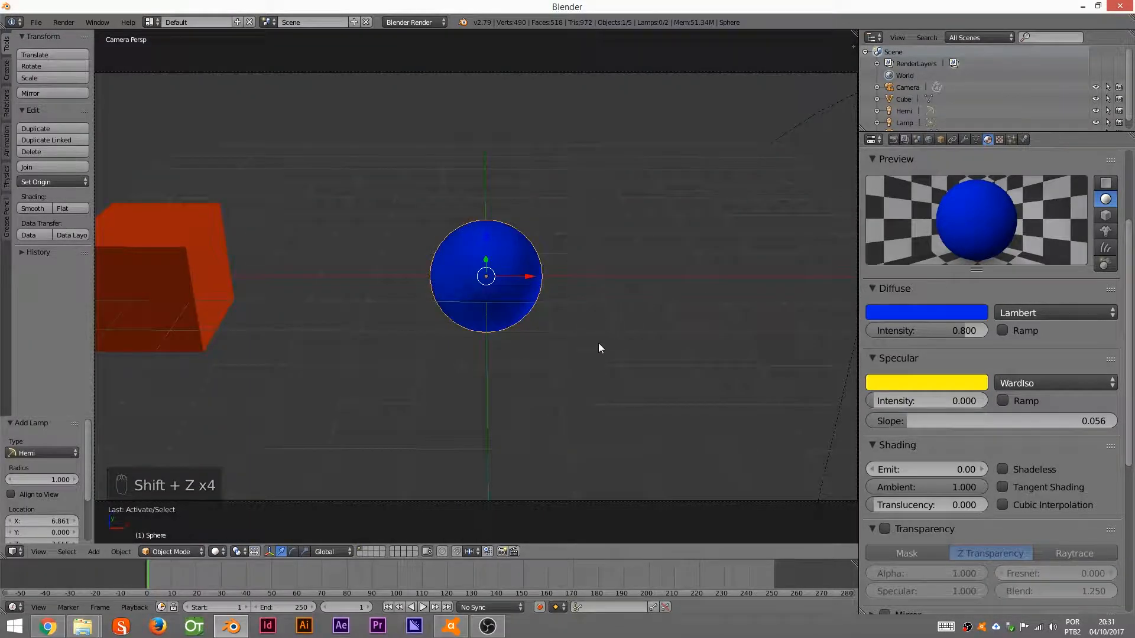
Step: Lock the camera to the view, reframe it closer and lower on the sphere, and check the framing in rendered shading
{"action": "key", "text": "n"}
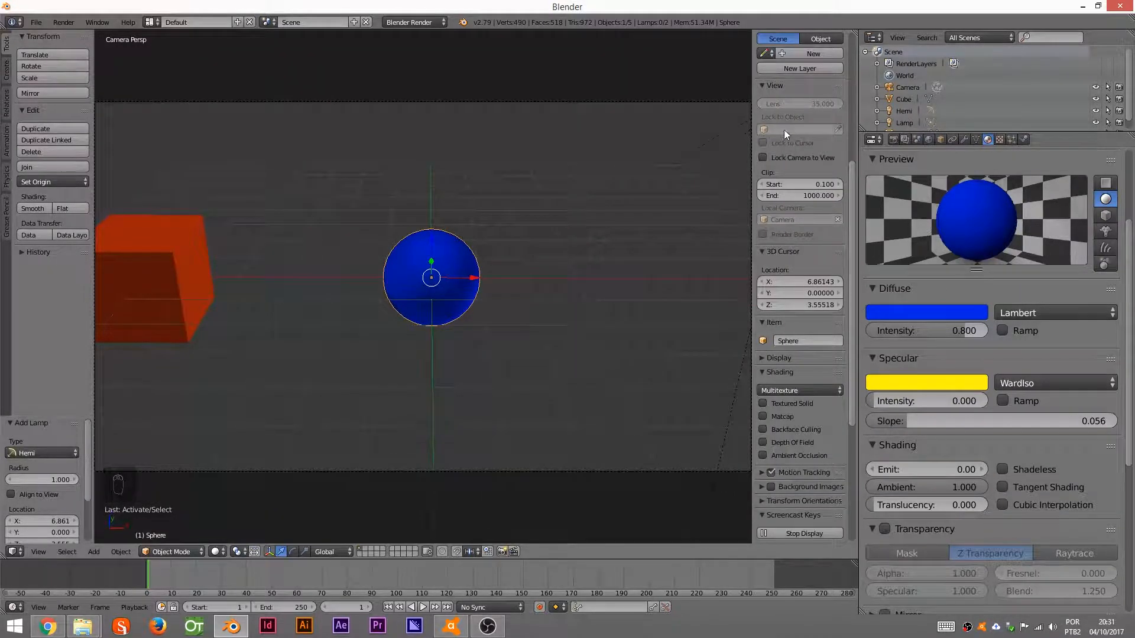
{"action": "left_click", "coordinate": [762, 158]}
{"action": "mouse_move", "coordinate": [526, 314]}
{"action": "middle_mouse_down"}
{"action": "mouse_move", "coordinate": [520, 291]}
{"action": "mouse_move", "coordinate": [518, 310]}
{"action": "mouse_move", "coordinate": [560, 243]}
{"action": "mouse_move", "coordinate": [560, 253]}
{"action": "mouse_move", "coordinate": [552, 265]}
{"action": "mouse_move", "coordinate": [544, 240]}
{"action": "middle_mouse_up"}
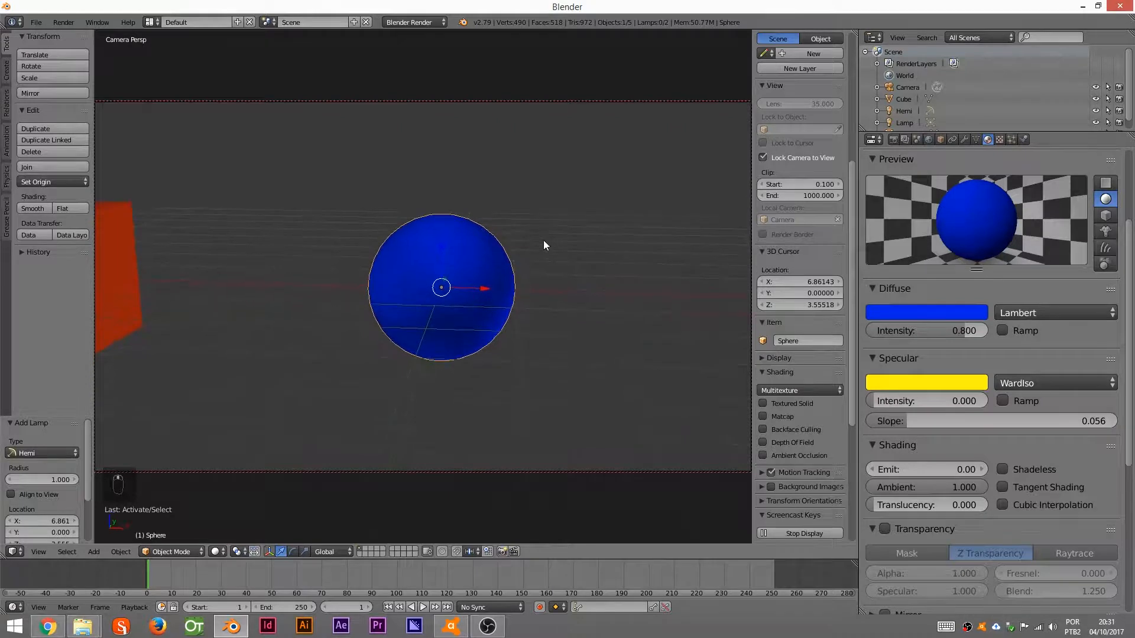
{"action": "key", "text": "shift+z"}
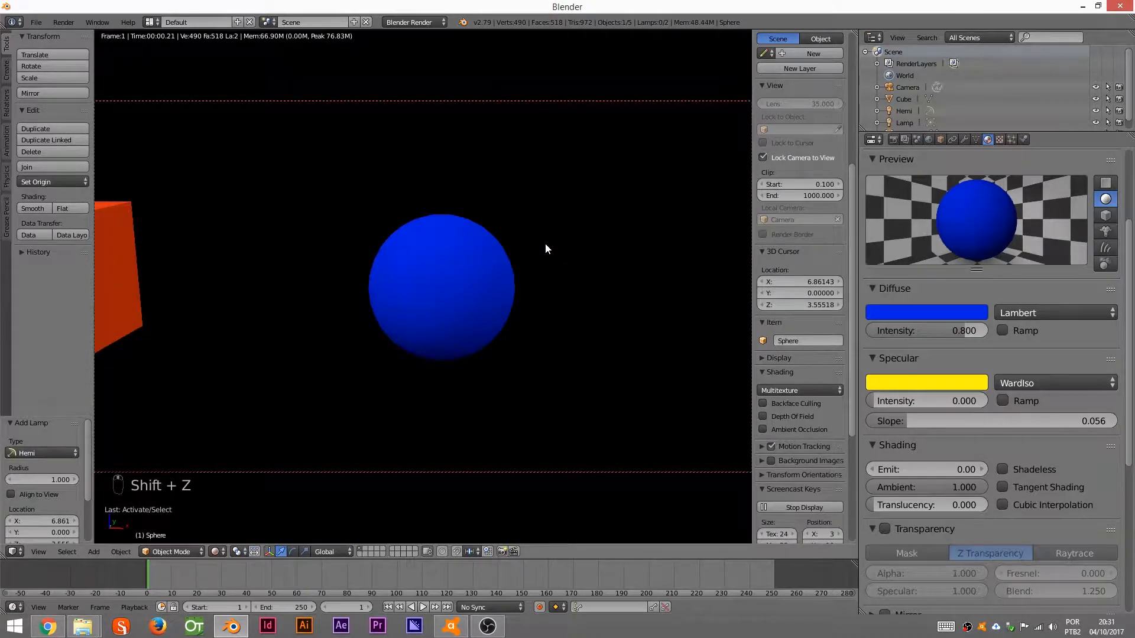
{"action": "key", "text": "shift+z"}
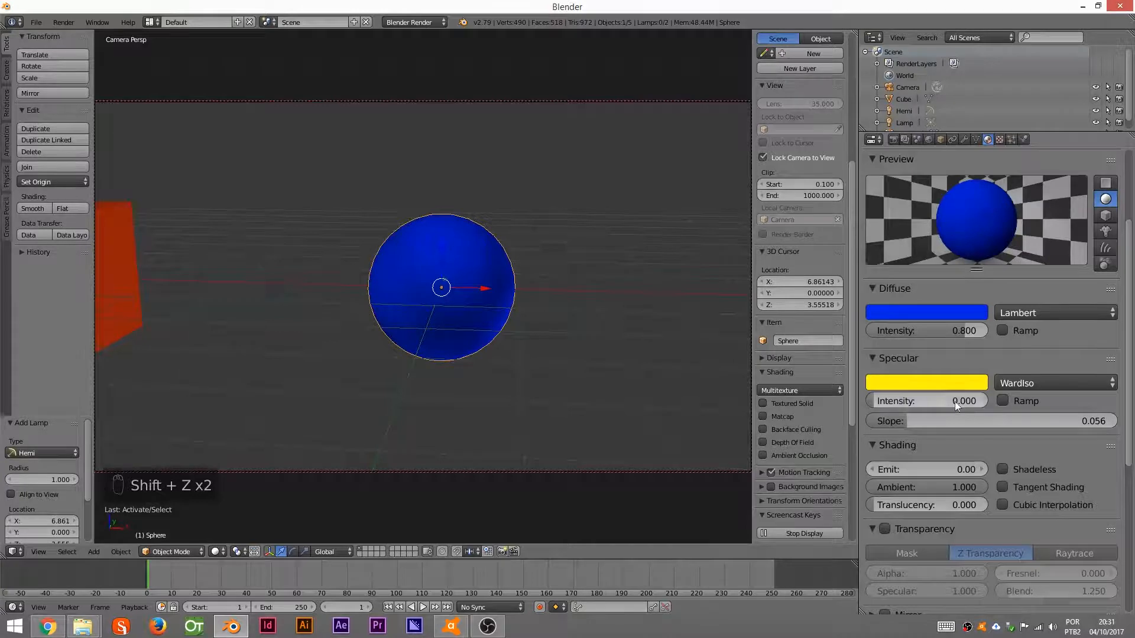
Step: Raise BolaMat's specular intensity to 1.000 and check the highlights in rendered shading
{"action": "left_click_drag", "start_coordinate": [875, 402], "coordinate": [1007, 402]}
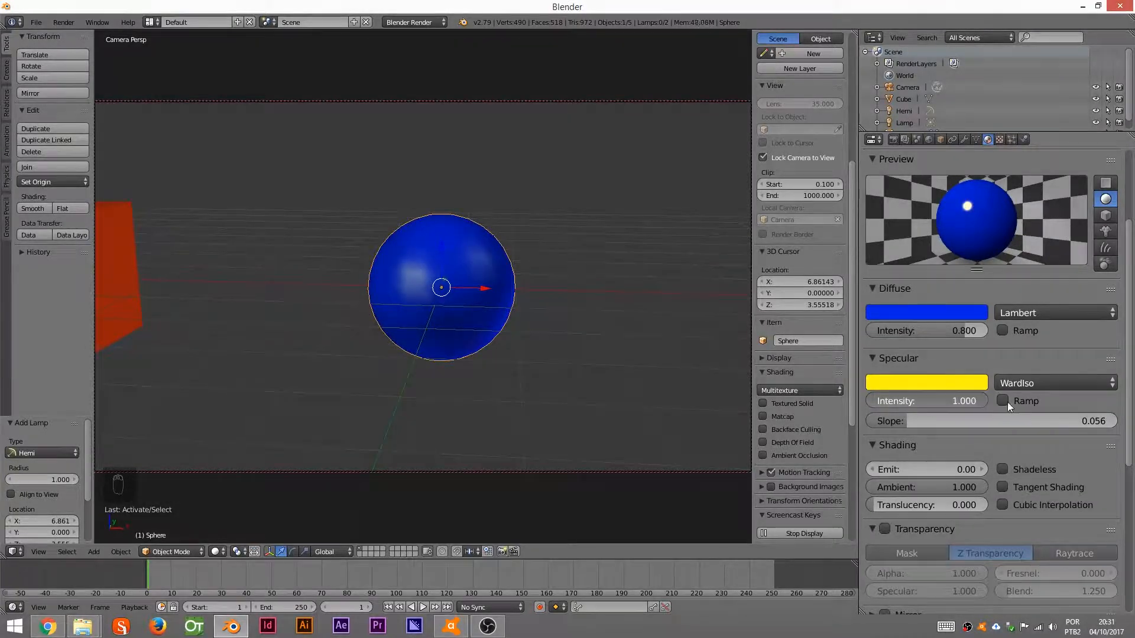
{"action": "key", "text": "shift+z"}
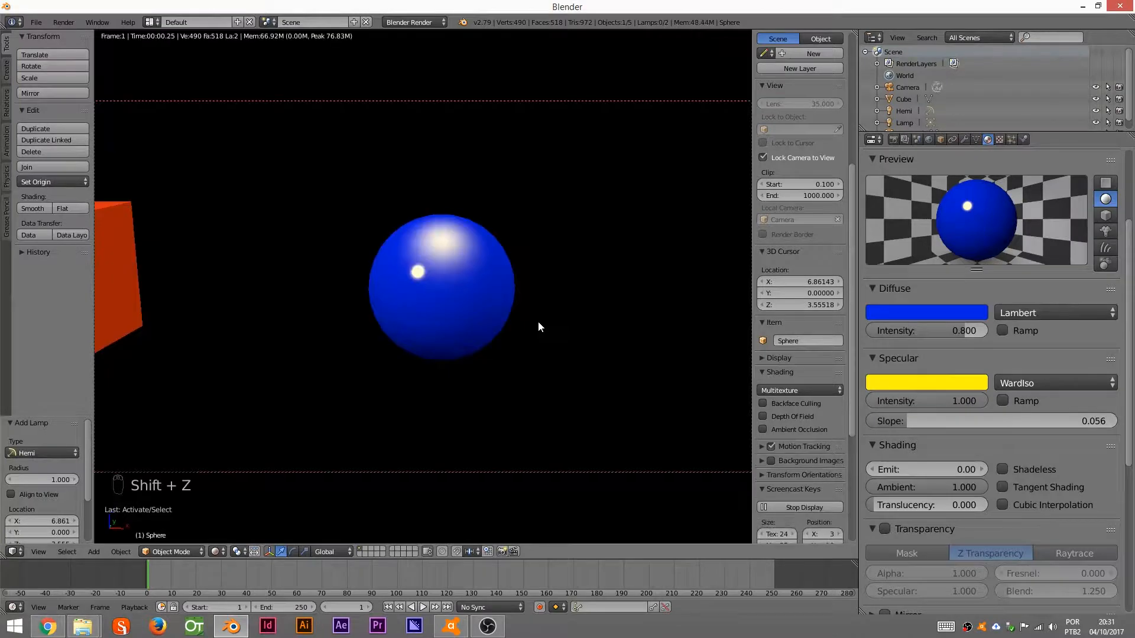
{"action": "key", "text": "shift+z"}
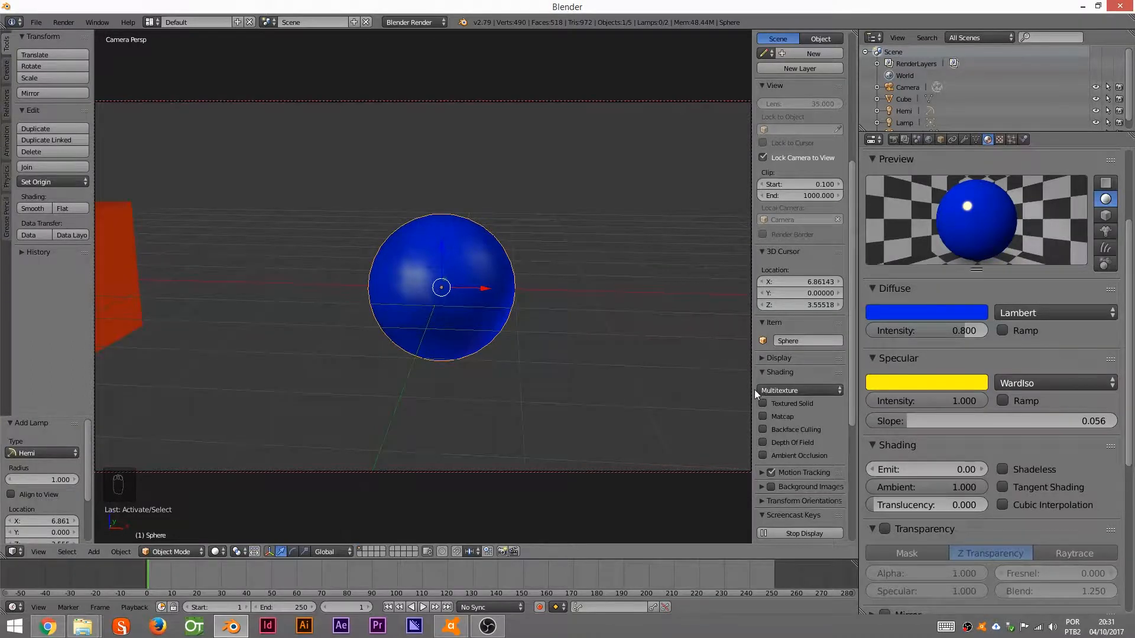
Step: Try an Emit value of 0.52 on BolaMat in rendered shading and reset it to 0.00
{"action": "scroll", "coordinate": [924, 429], "scroll_direction": "down", "scroll_amount": 1}
{"action": "scroll", "coordinate": [929, 438], "scroll_direction": "down", "scroll_amount": 2}
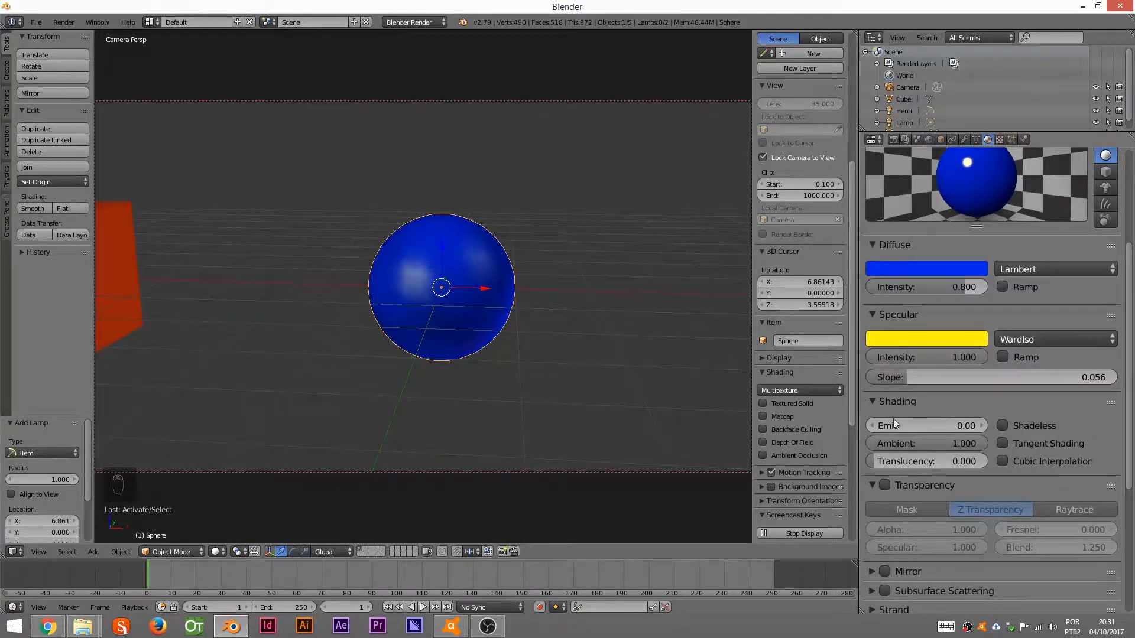
{"action": "left_click", "coordinate": [962, 427]}
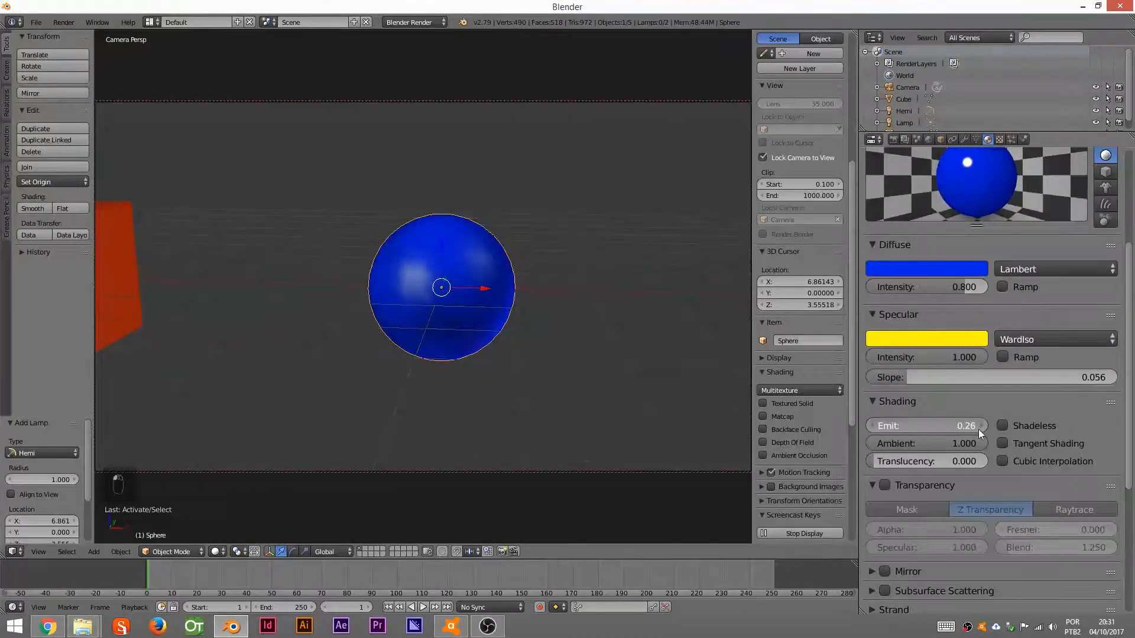
{"action": "left_click_drag", "start_coordinate": [989, 429], "coordinate": [989, 435]}
{"action": "key", "text": "shift+z"}
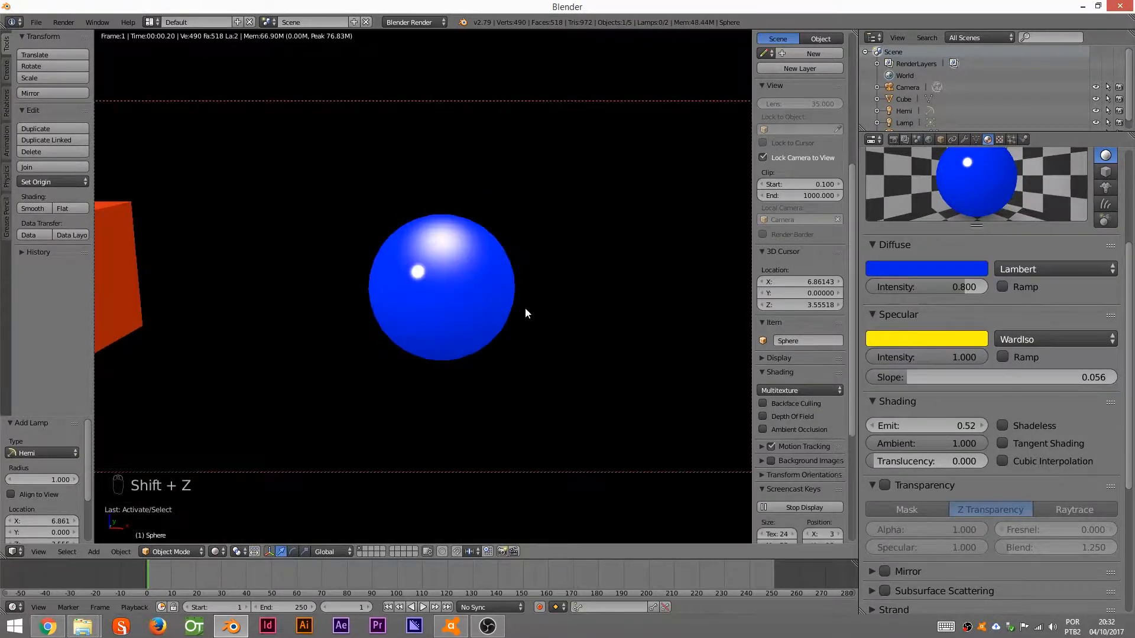
{"action": "key", "text": "shift+z"}
{"action": "left_click_drag", "start_coordinate": [979, 427], "coordinate": [885, 427]}
{"action": "scroll", "coordinate": [977, 403], "scroll_direction": "down", "scroll_amount": 3}
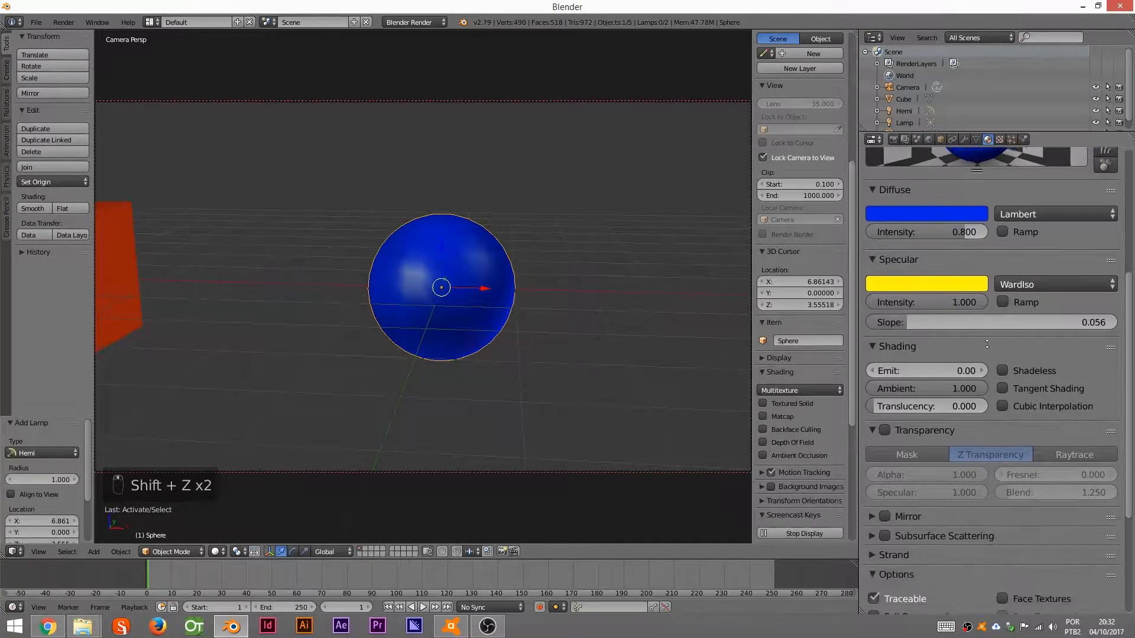